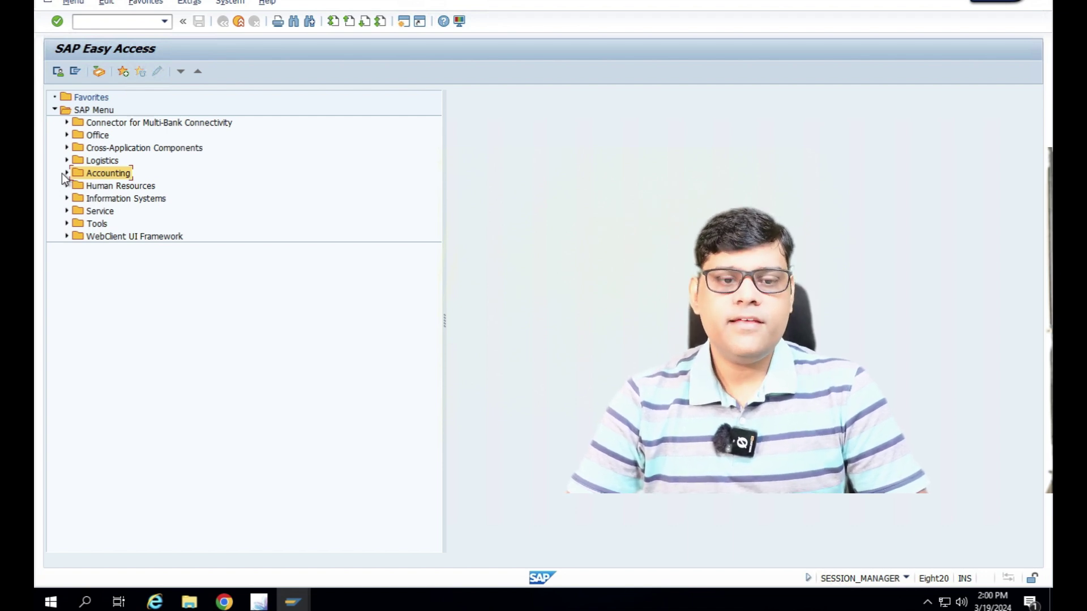
Open the F-90 With Vendor transaction under Accounting > Financial Accounting > Fixed Assets > Posting > Acquisition > External Acquisition
click(66, 174)
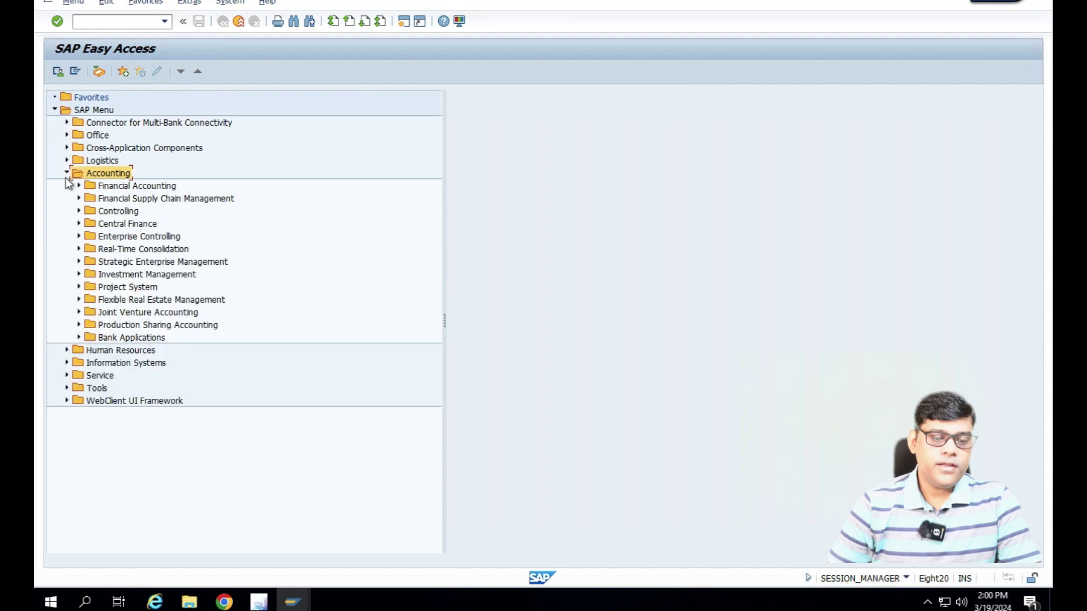
click(78, 186)
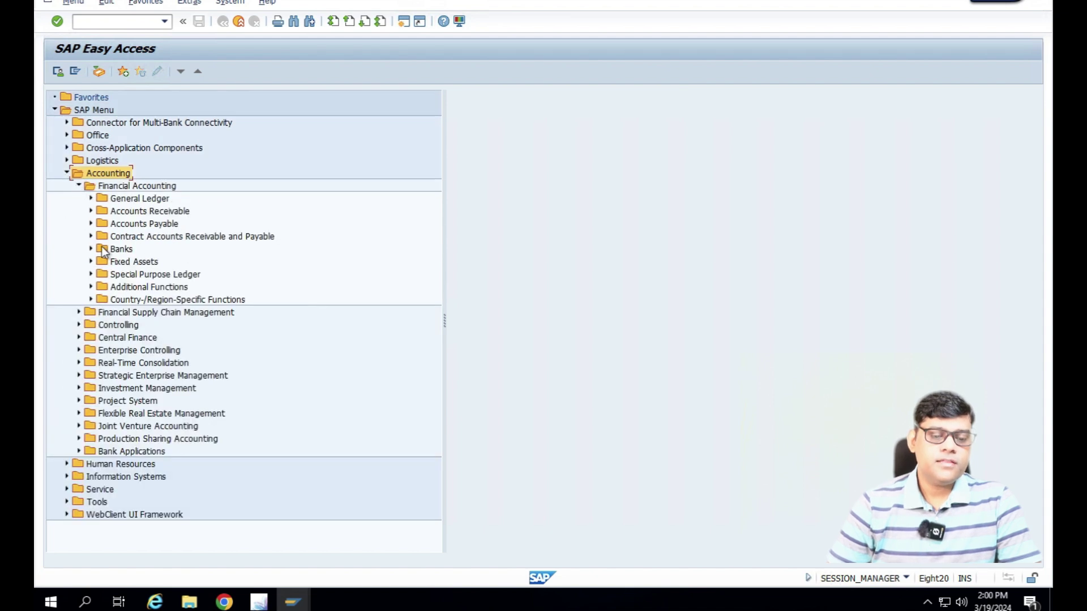
click(91, 263)
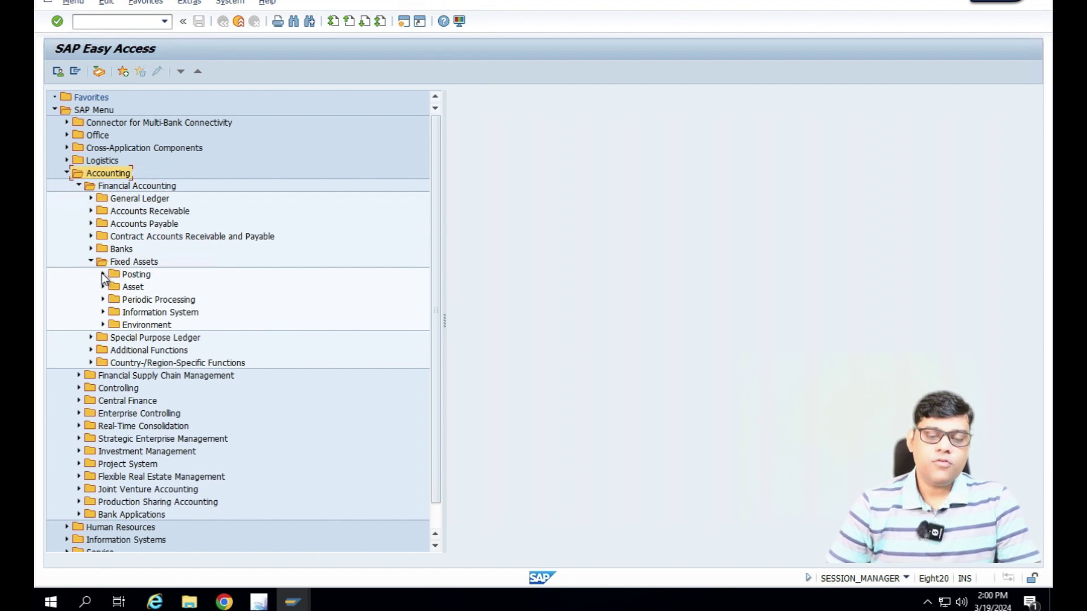
click(103, 275)
click(159, 290)
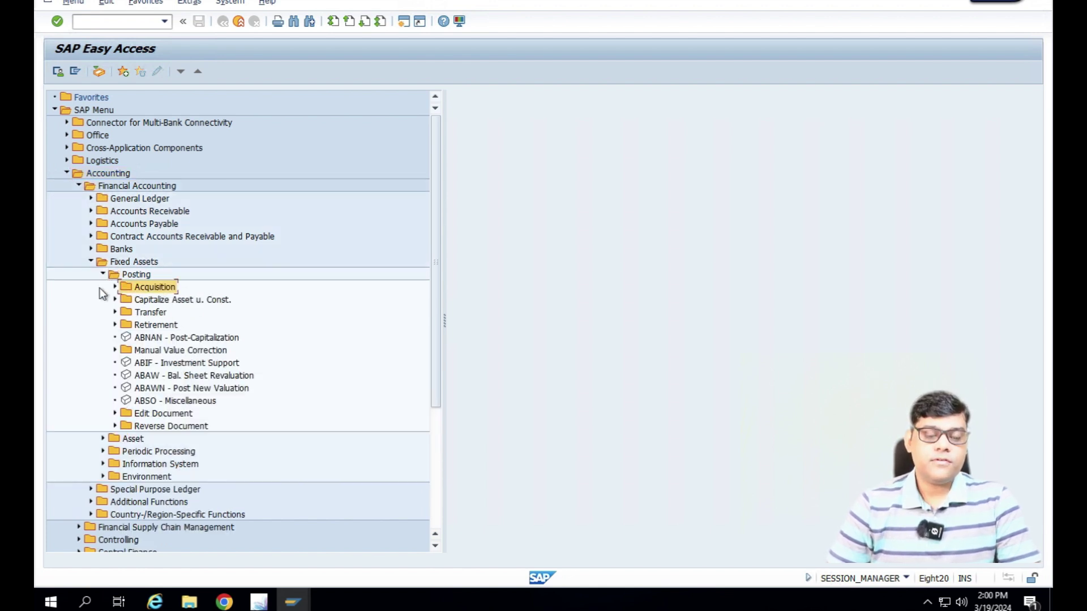
click(114, 288)
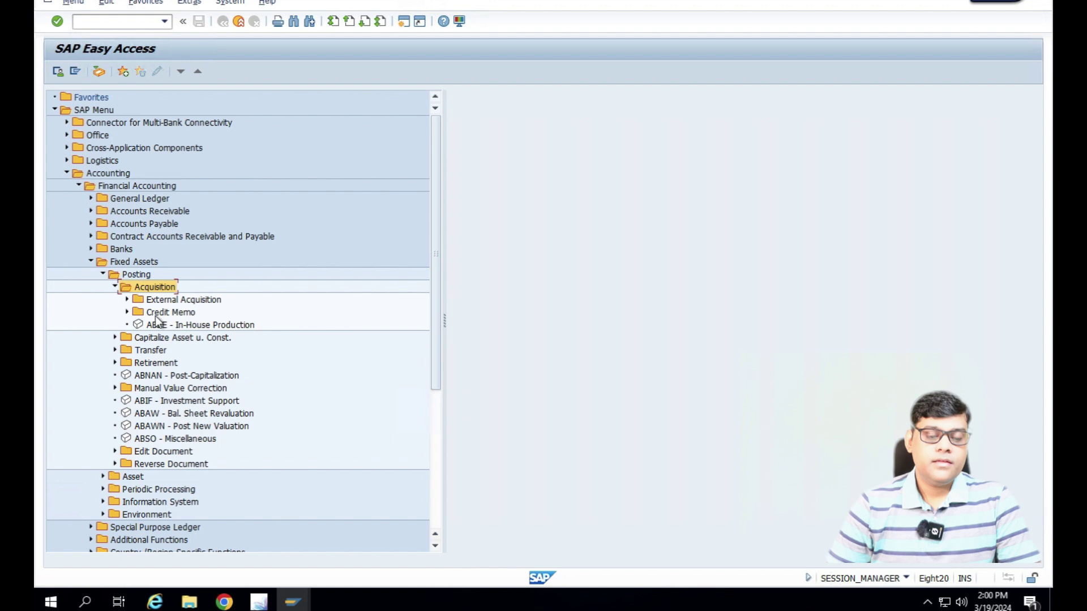
click(127, 300)
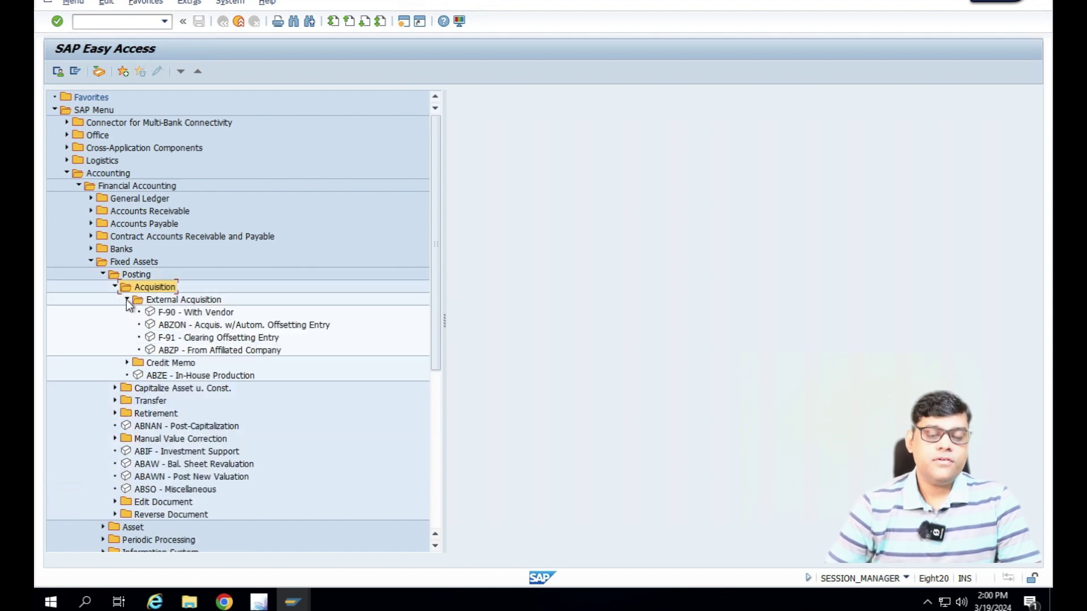
click(205, 315)
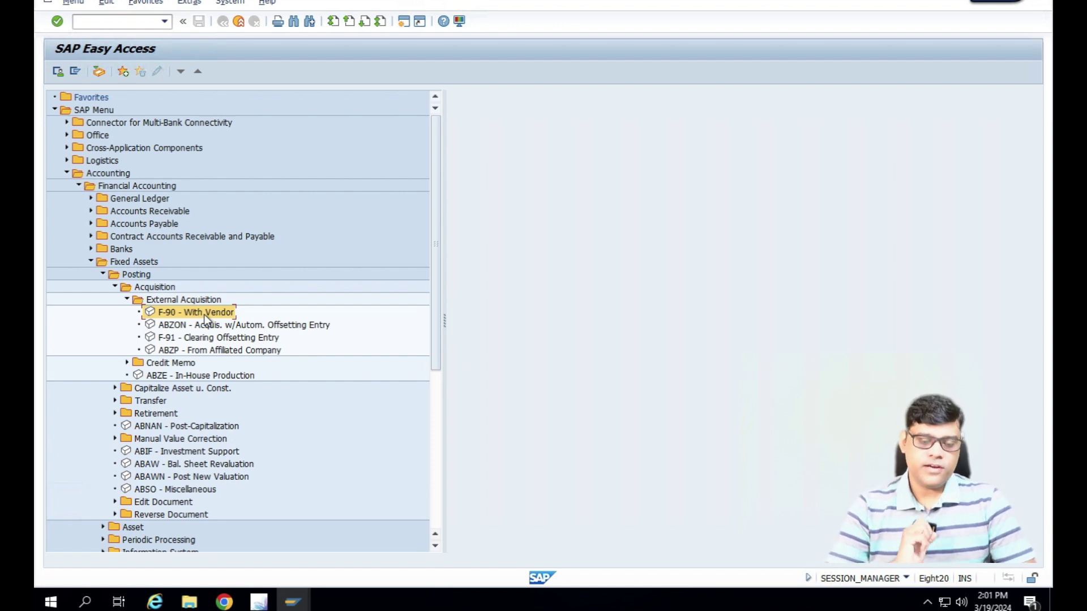
double_click(200, 313)
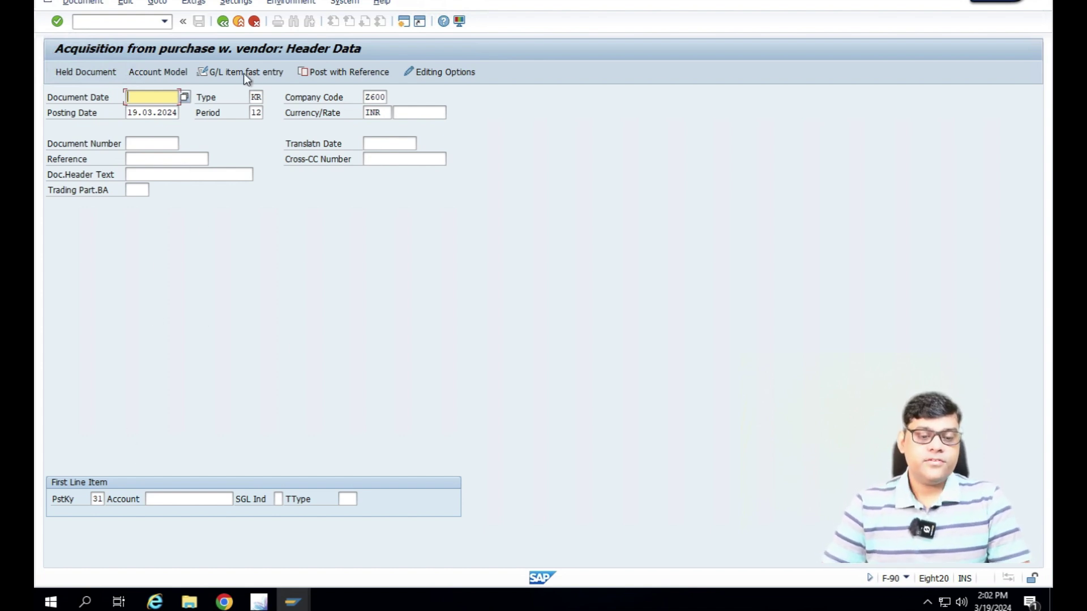
Set the document date to 19.03.2024 and enter Machine as the reference in the acquisition header
click(185, 97)
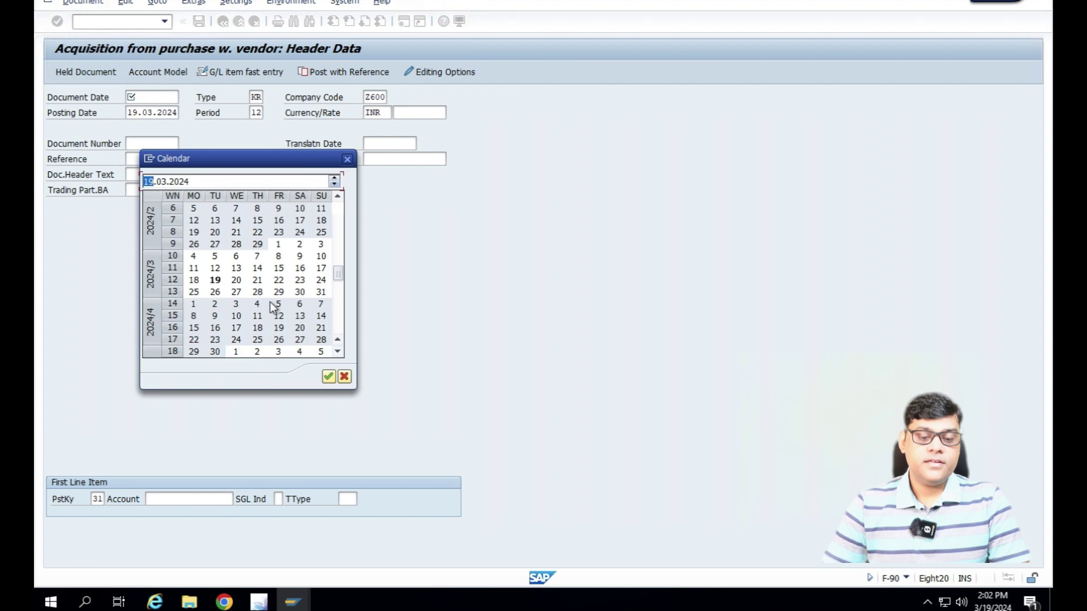
double_click(215, 279)
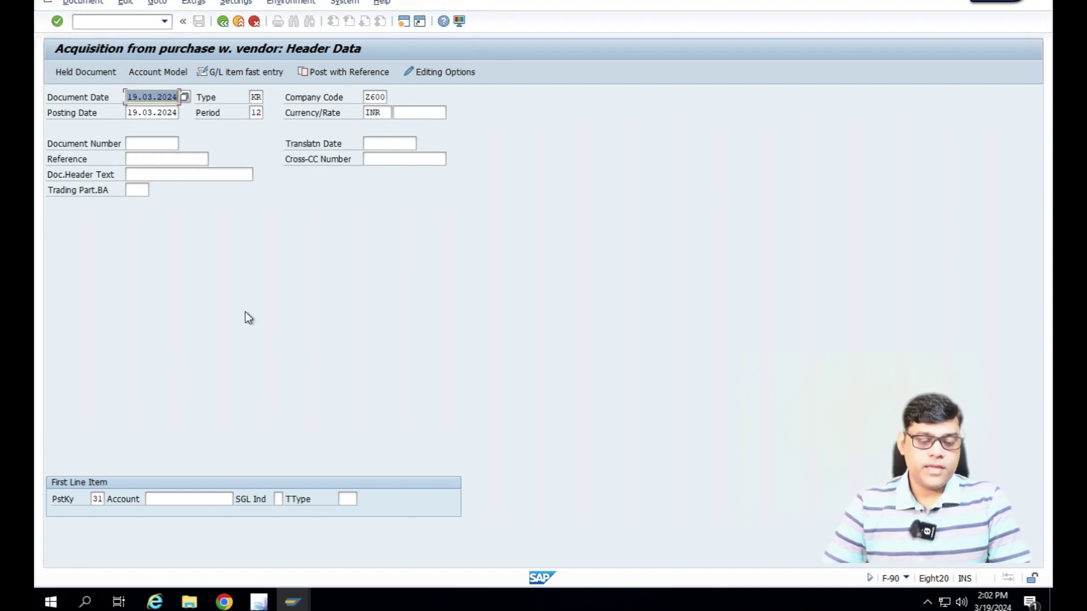
click(159, 158)
text(Machine)
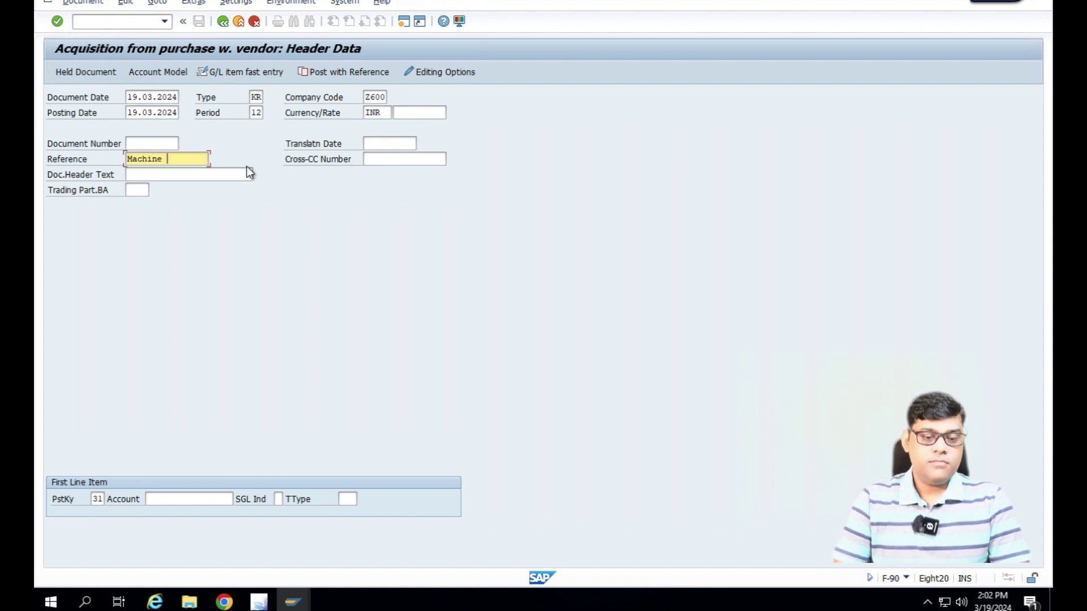
key(Tab)
Look up the first line item's vendor account by search term z600, choose the matching supplier and proceed to the vendor item
click(191, 500)
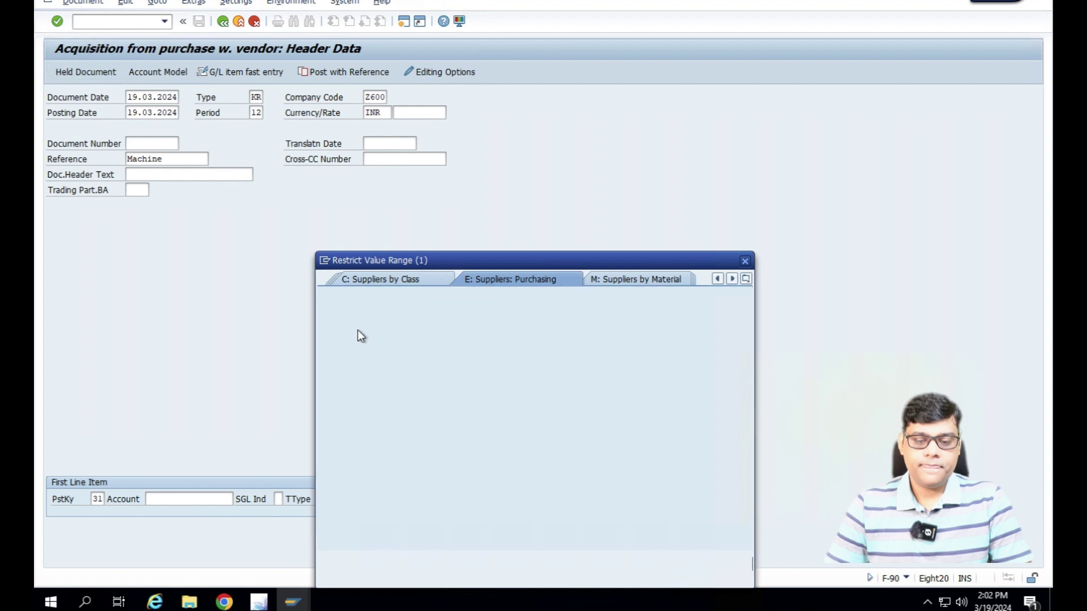
text(z600)
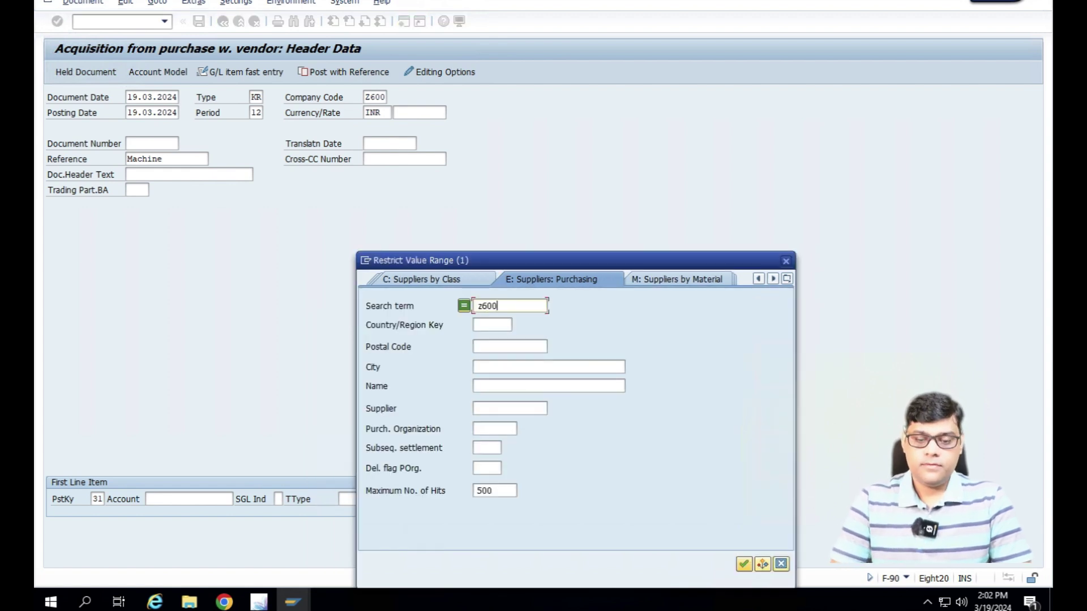
key(Return)
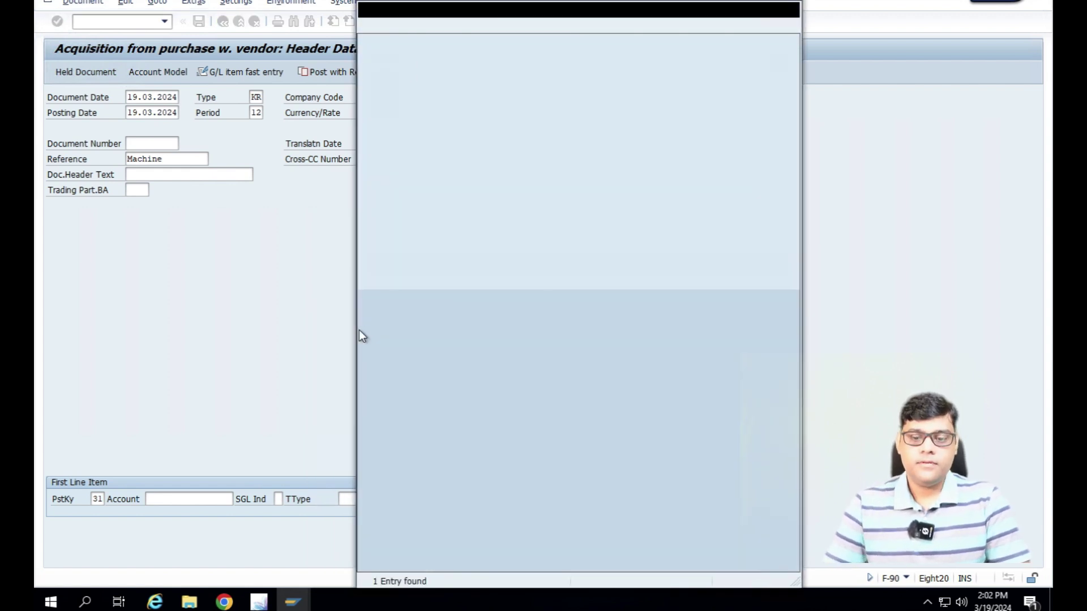
double_click(513, 71)
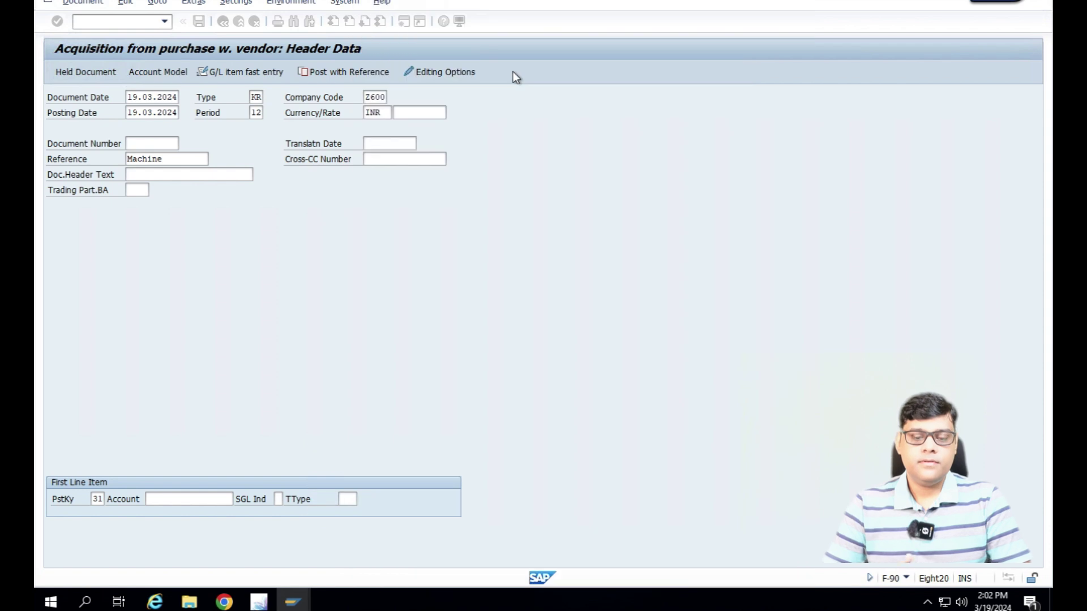
key(Return)
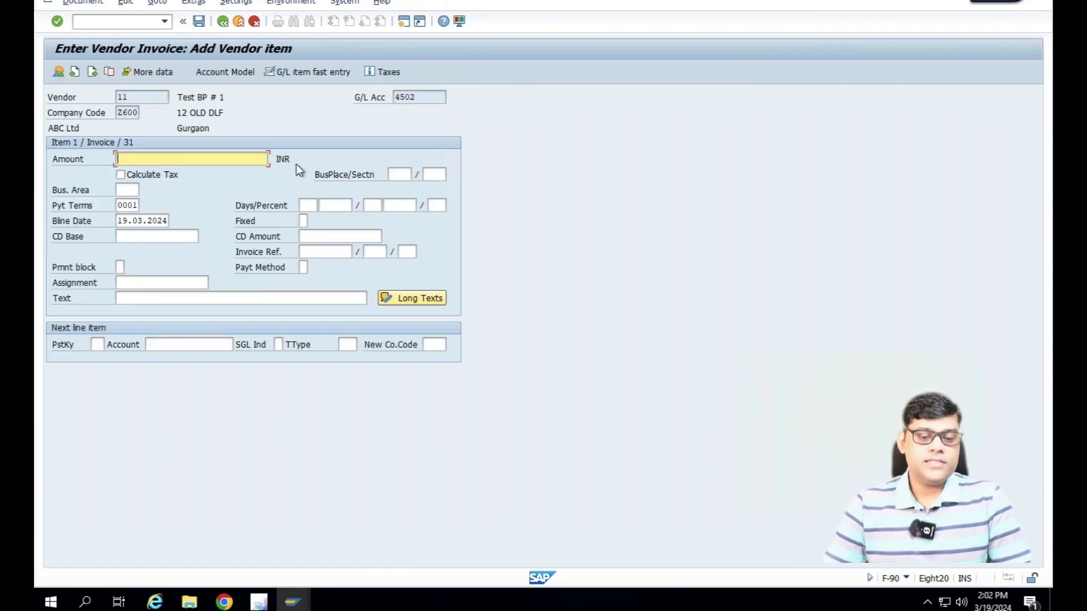
Enter 12000 INR as the vendor item amount, enable Calculate Tax and set the business area to un1
text(12000)
key(Tab)
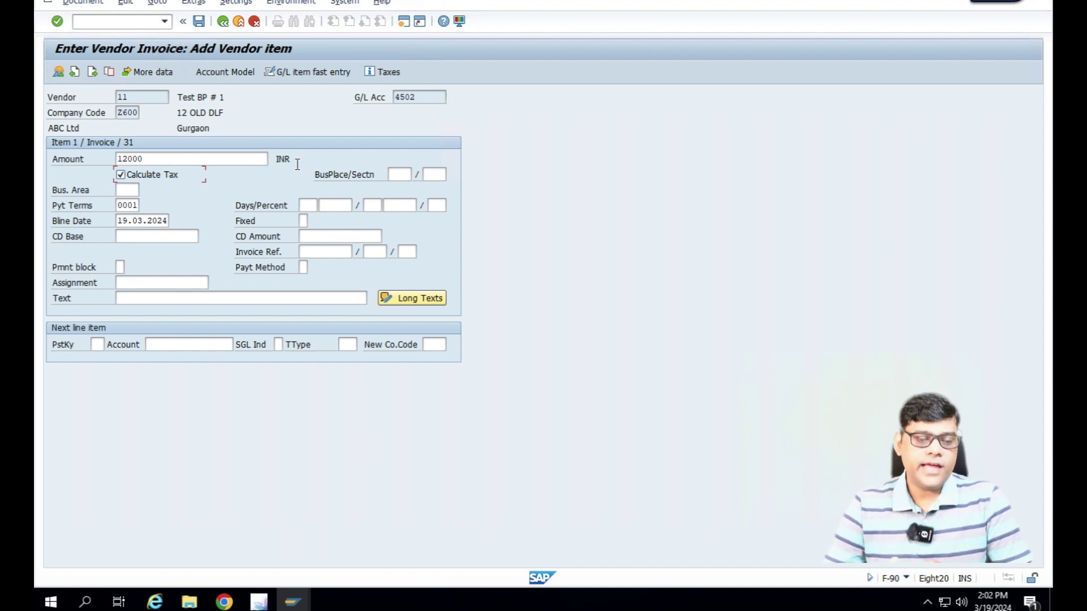
key(Tab)
key(Tab)
key(Tab)
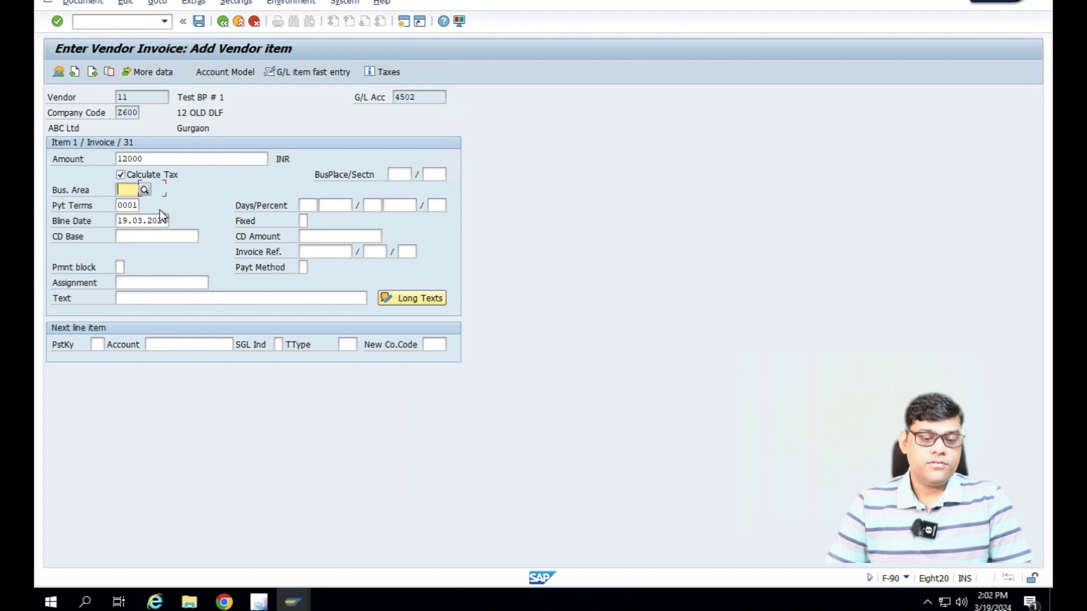
text(un1)
key(Tab)
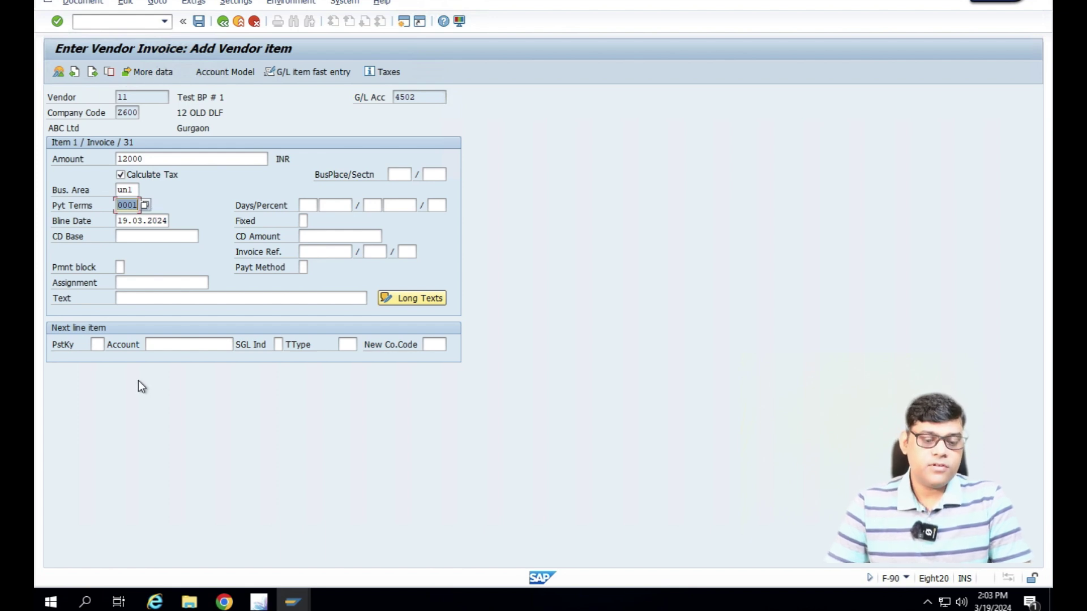
Add a next line item with posting key 70, asset 1004 and transaction type 100 (External asset acquisition)
click(97, 344)
text(70)
key(Tab)
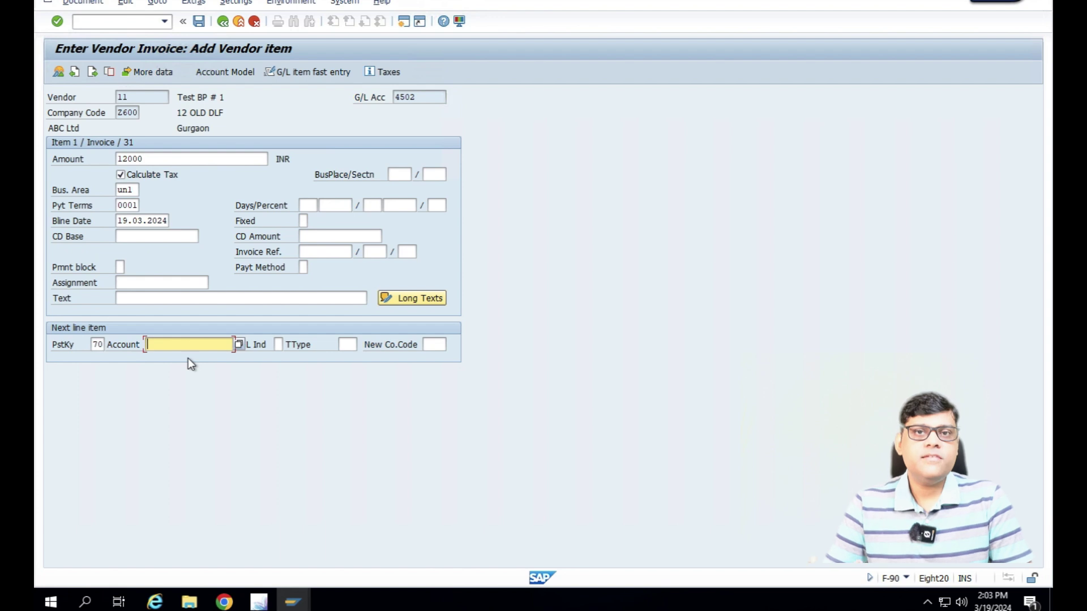
text(1004)
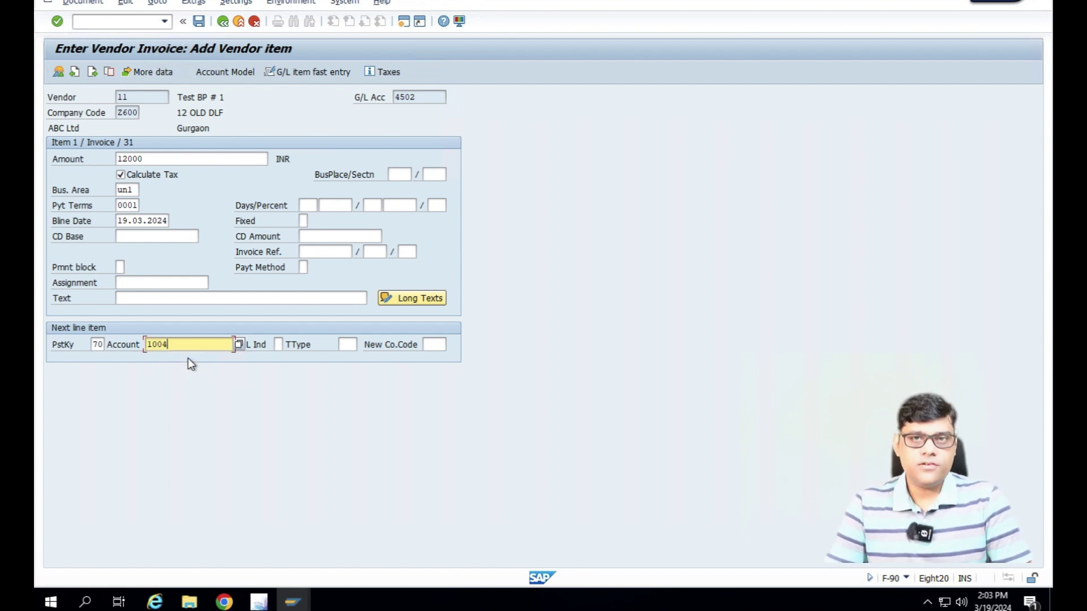
key(Tab)
key(Tab)
text(100)
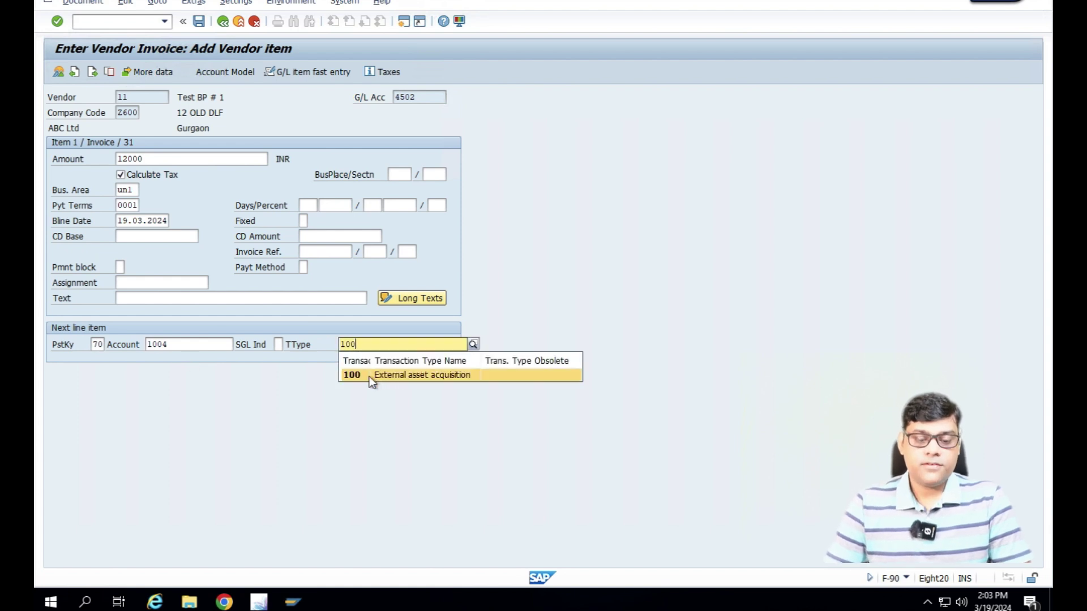
click(369, 376)
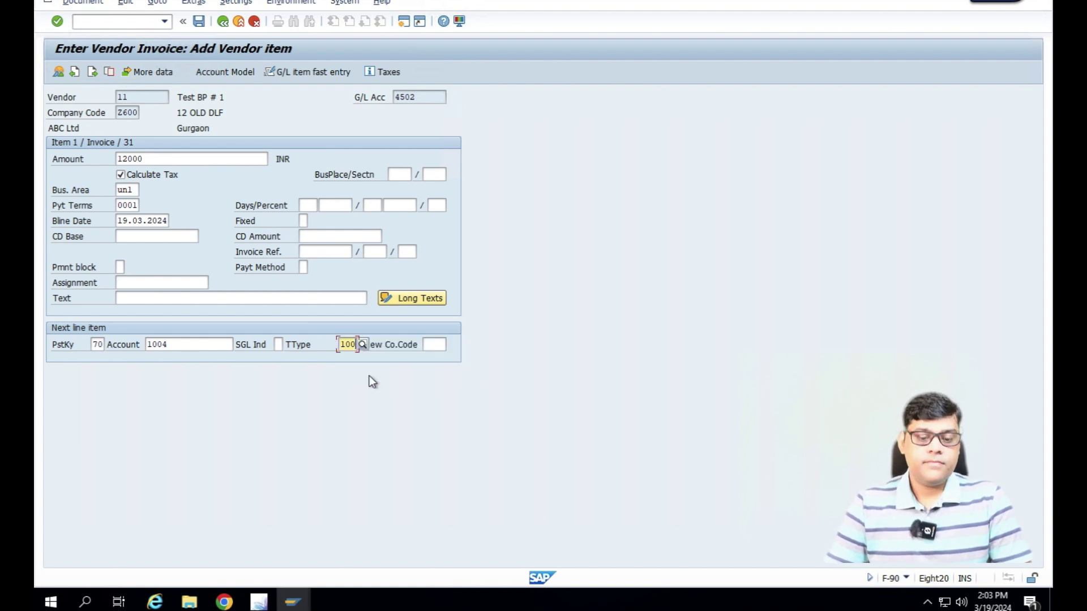
key(Return)
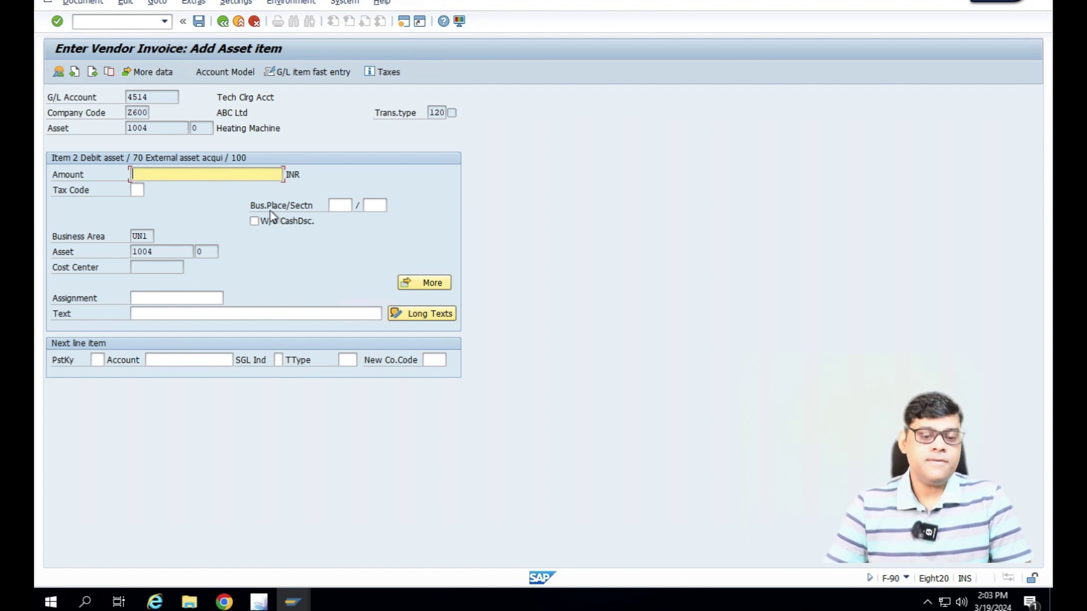
Set the asset item's amount to * and its tax code to T1 (Input Tax-5%)
text(*)
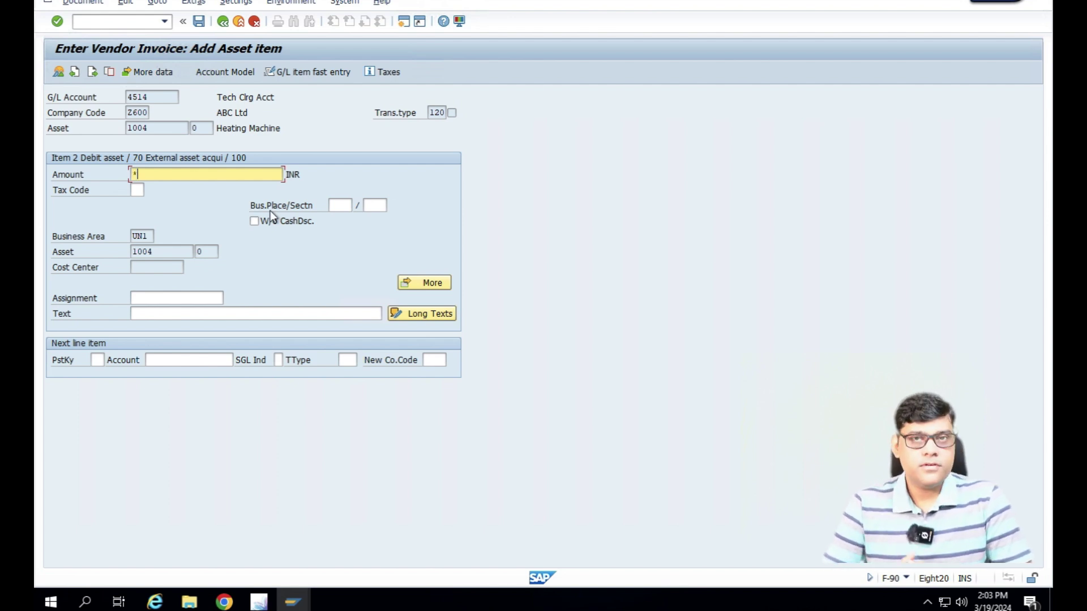
key(Tab)
key(Tab)
key(shift+Tab)
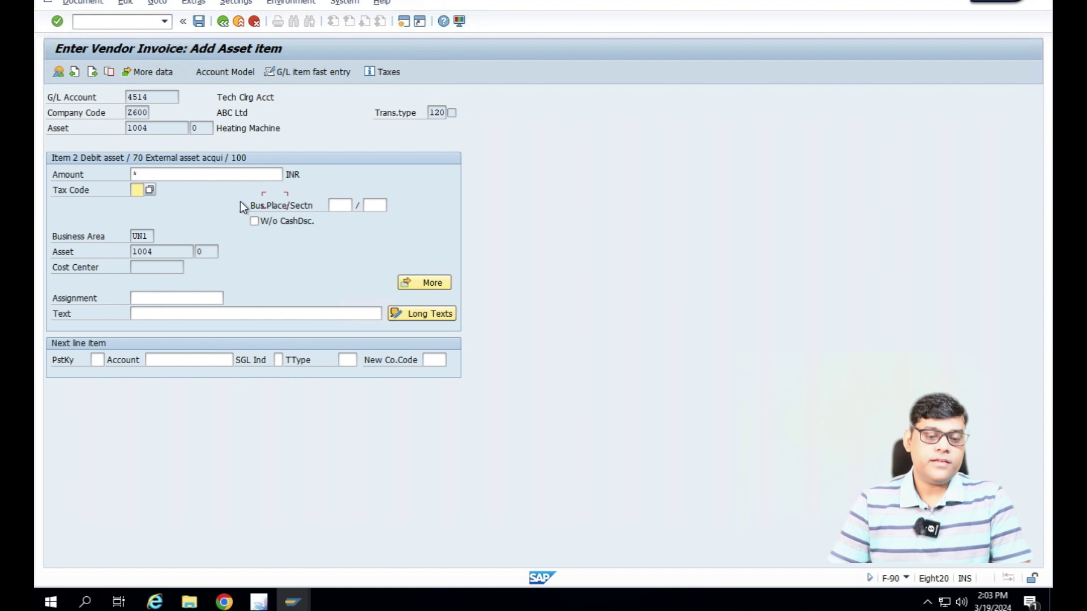
click(153, 191)
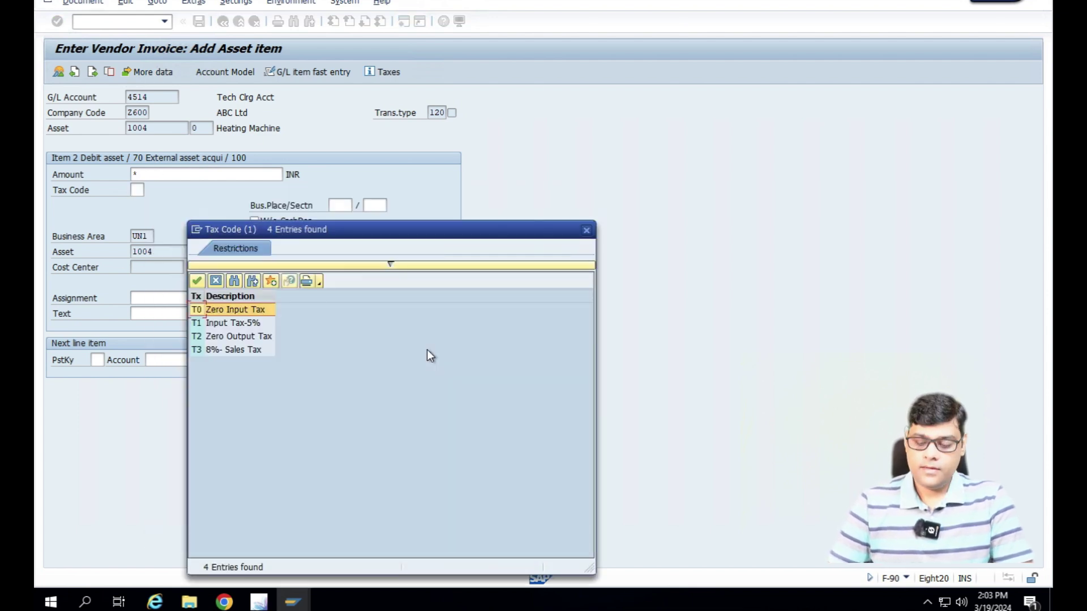
key(Down)
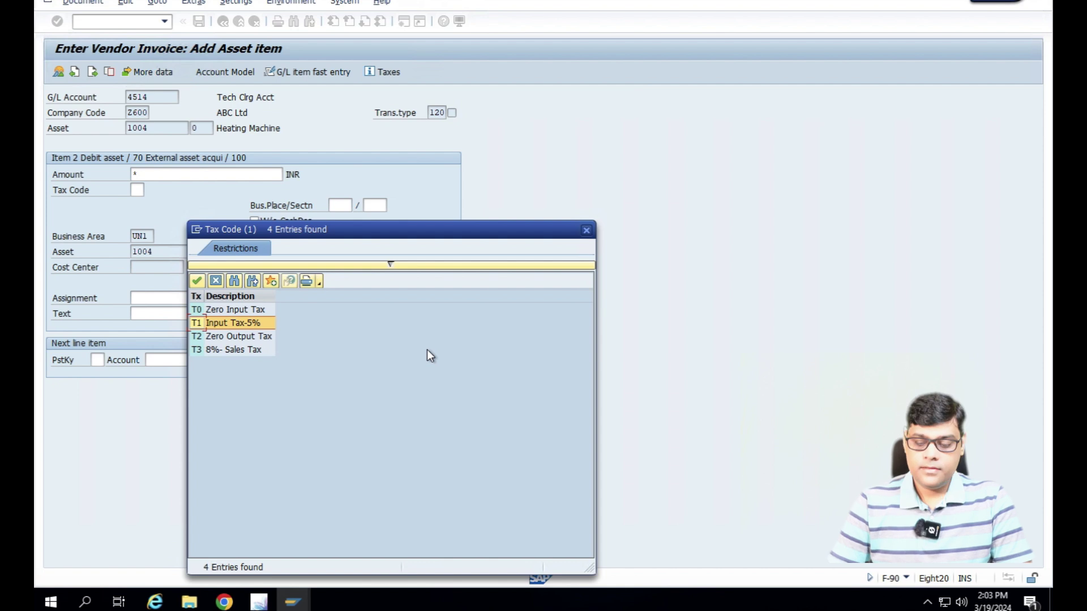
key(Return)
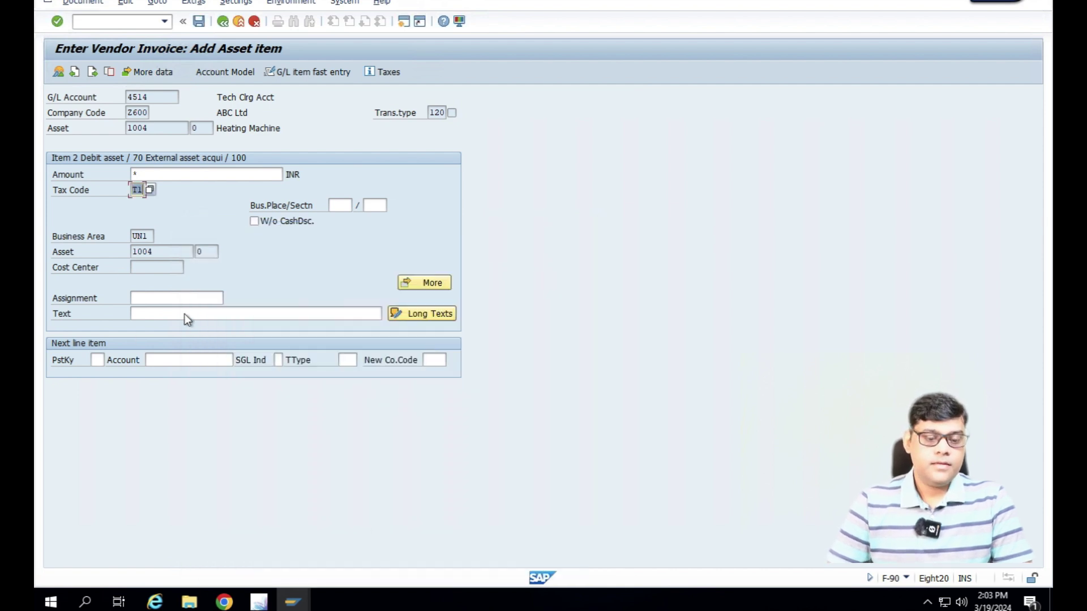
click(158, 314)
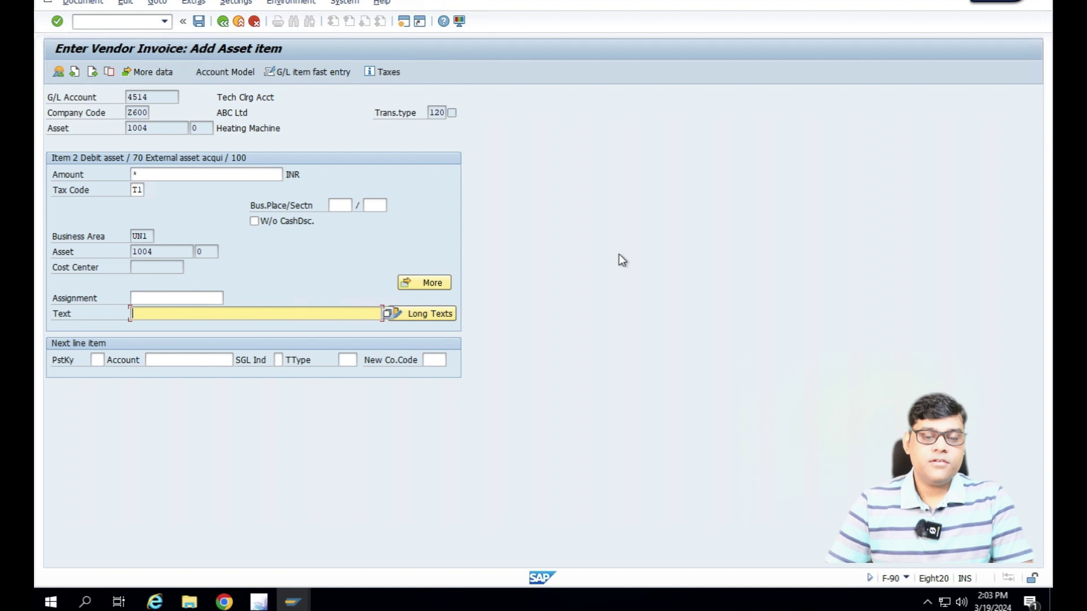
Simulate the vendor invoice document, including its Asset Accounting postings
click(83, 2)
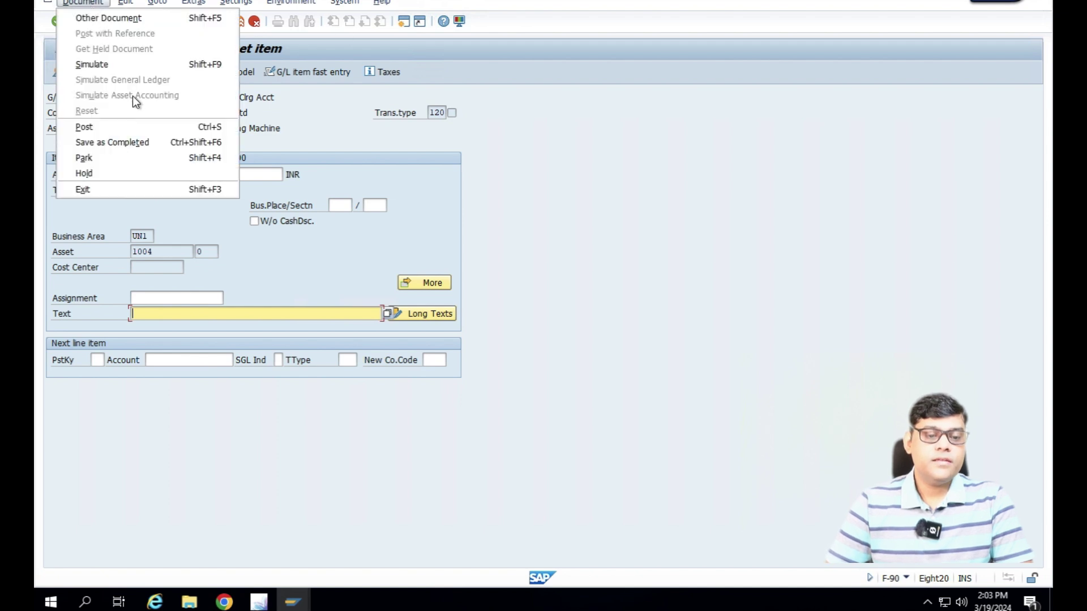
click(90, 64)
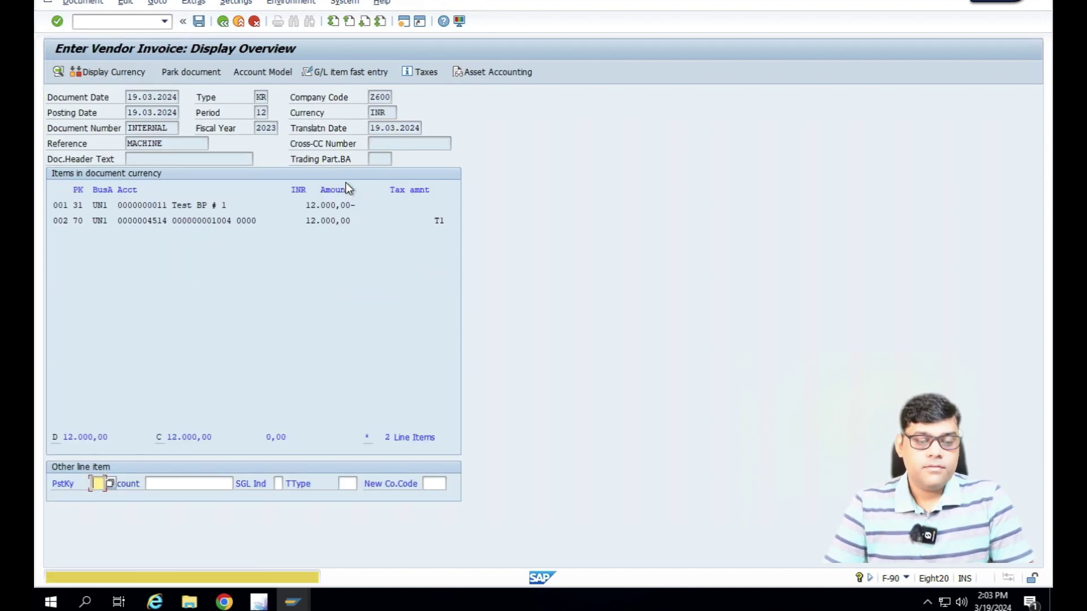
key(Return)
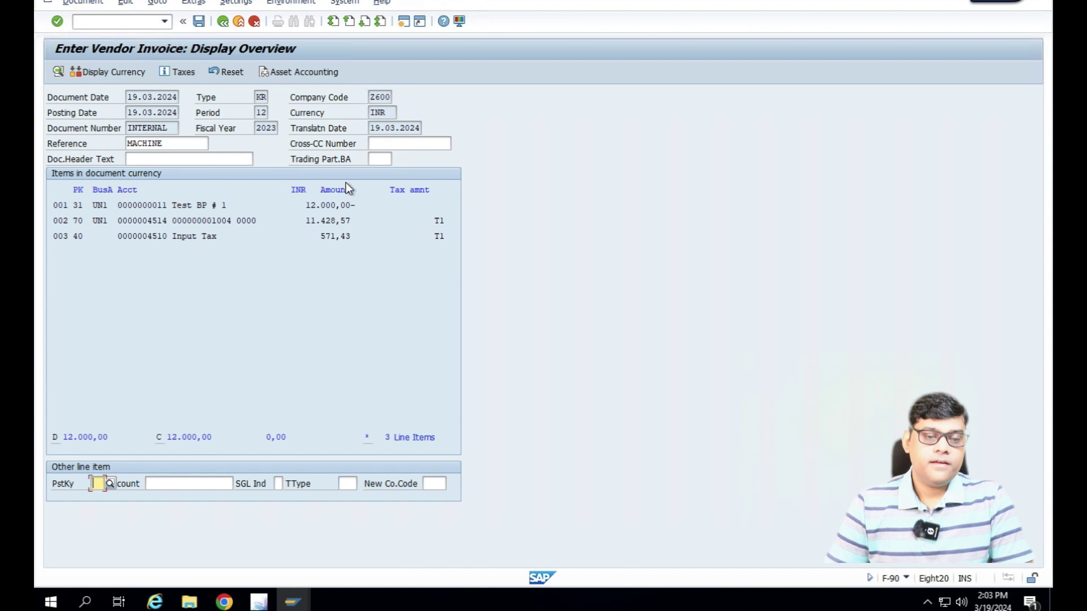
click(97, 4)
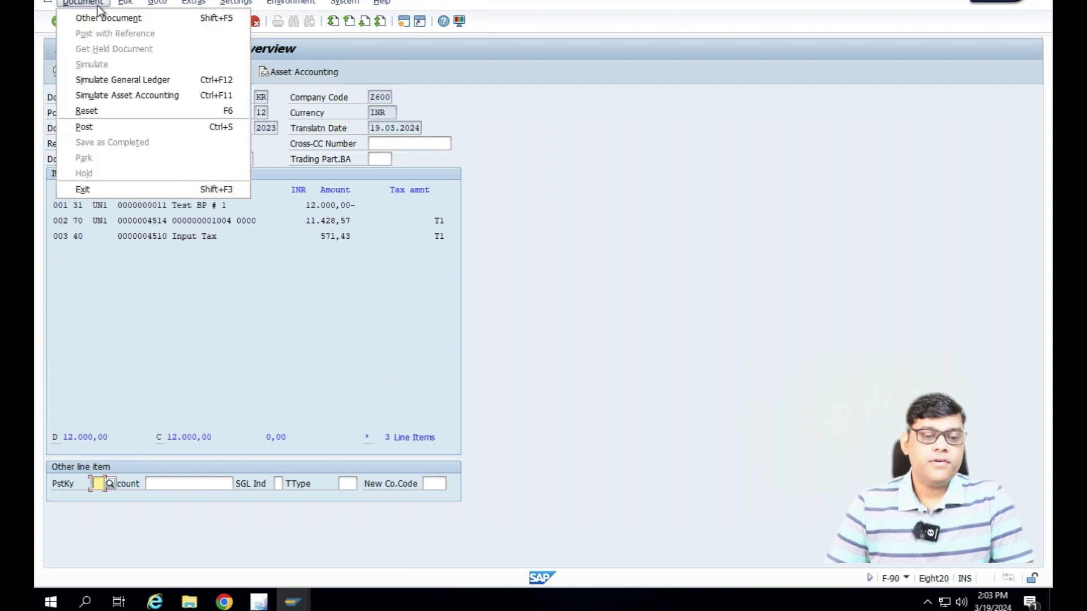
click(172, 95)
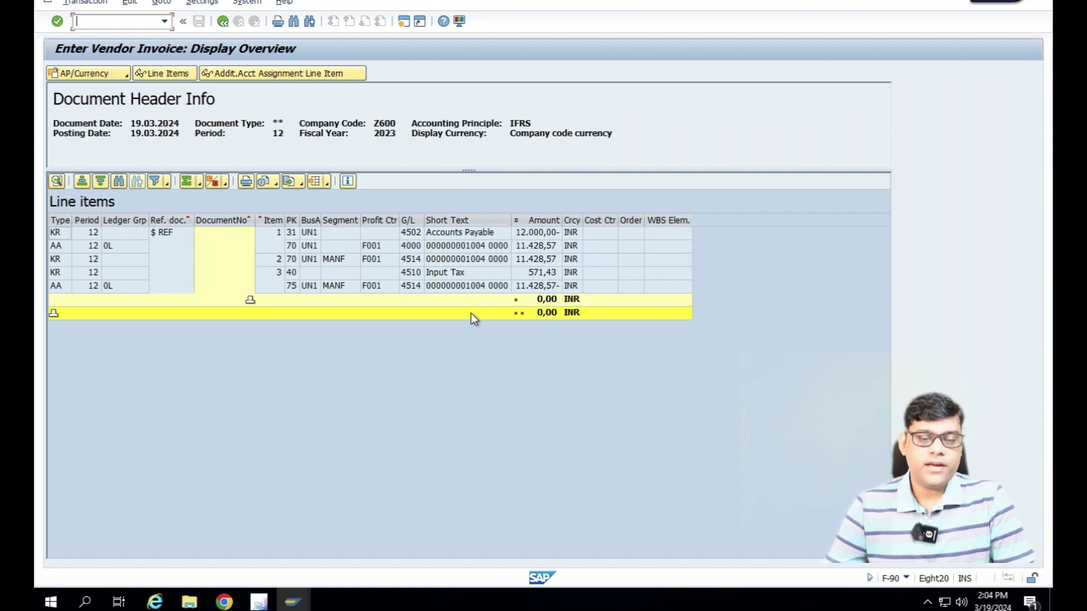
Leave the simulation and post the vendor invoice document
click(222, 21)
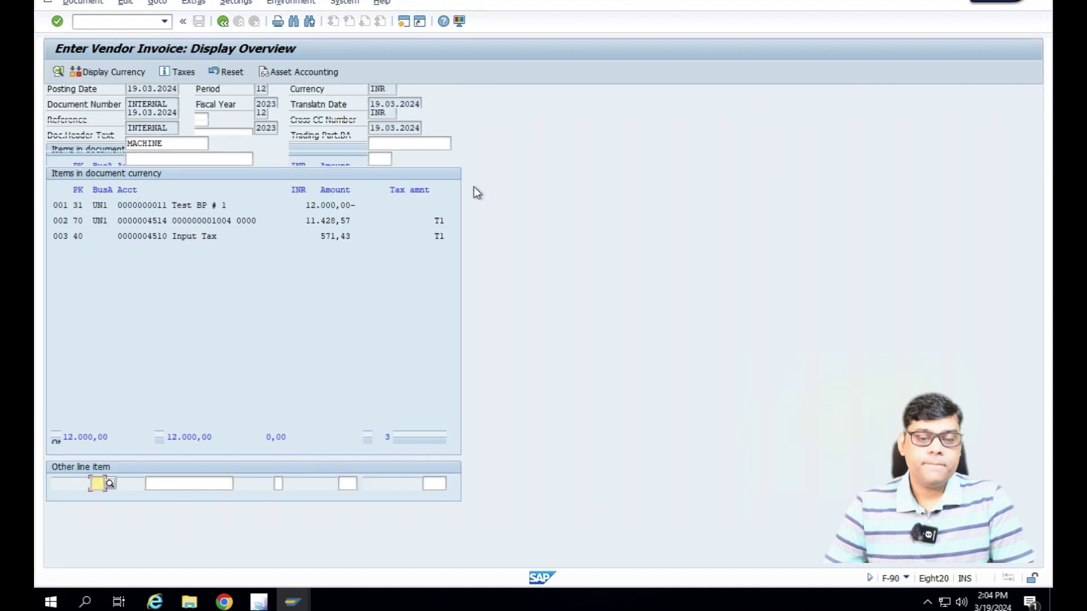
click(199, 22)
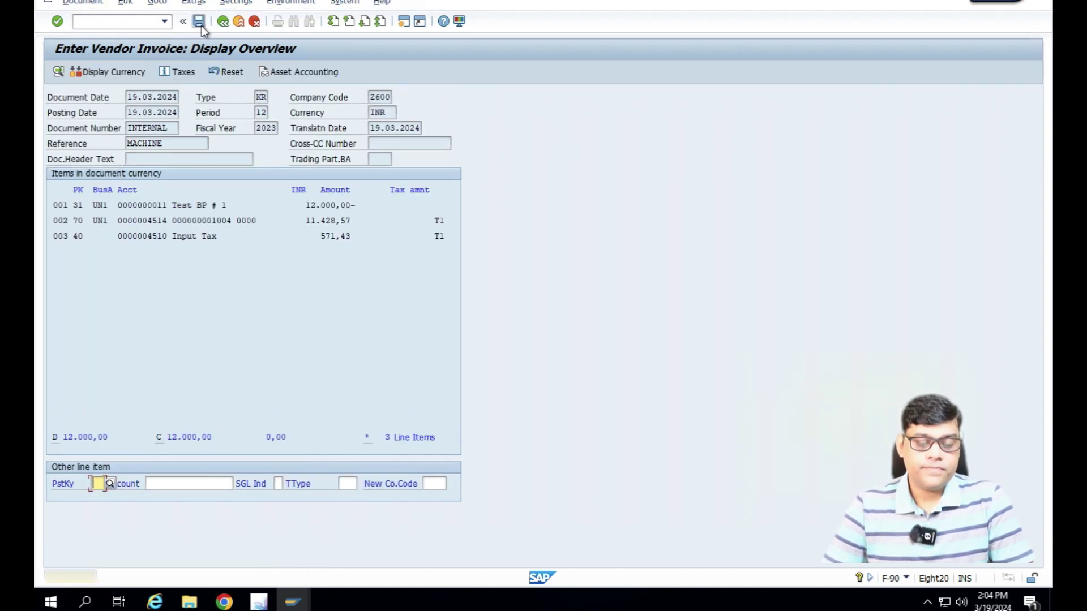
click(201, 24)
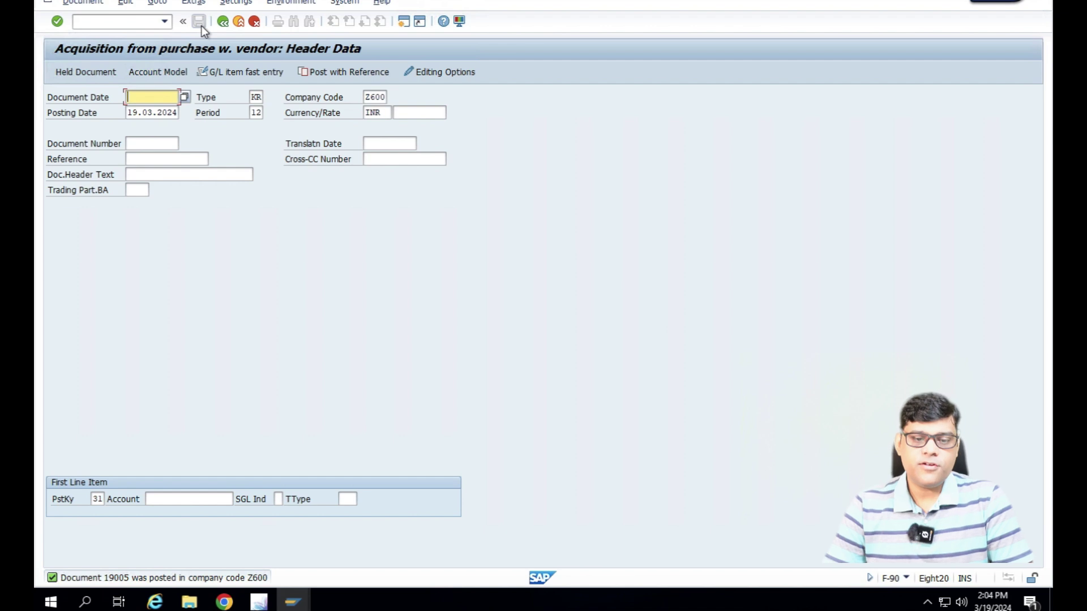
Open the vendor line item transaction FBL1N in a new session
click(404, 24)
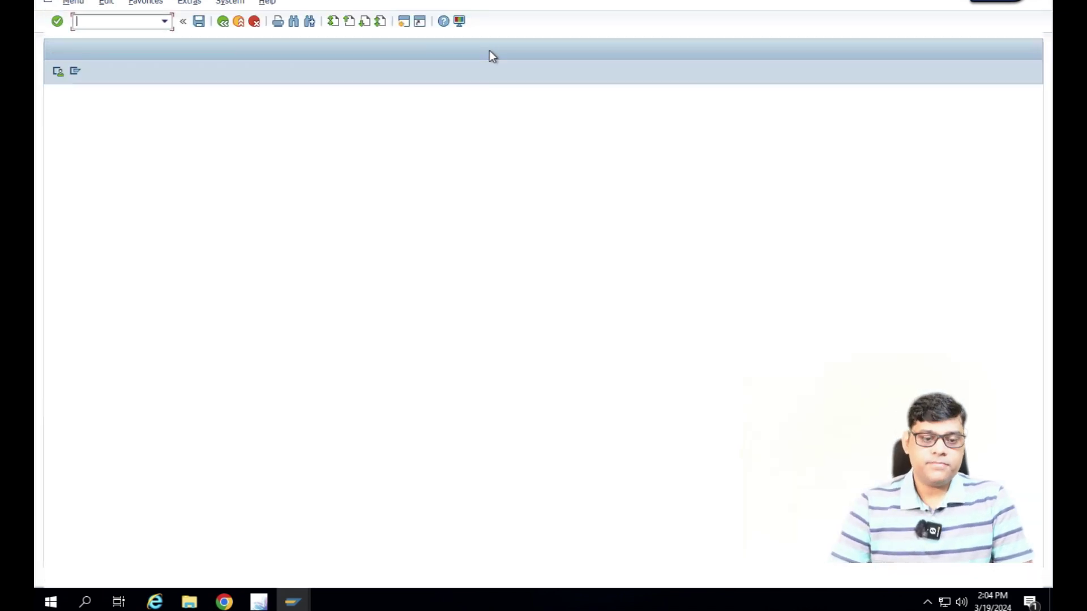
text(fbl1n)
key(Return)
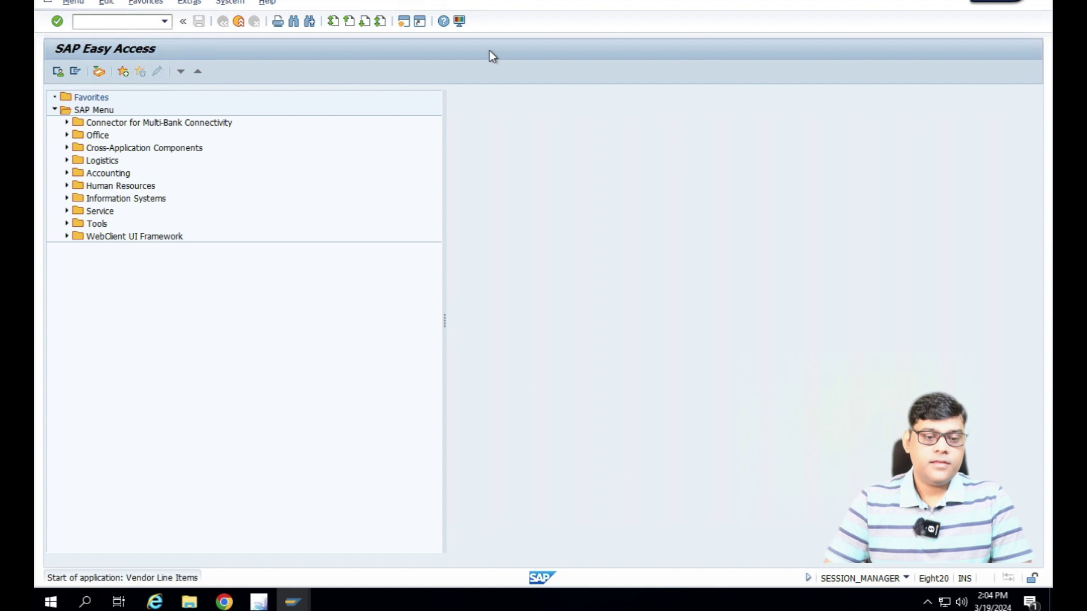
Display all vendor line items of company code Z600 with posting dates 19.03.2024 to 19.03.2024, and exit the list after checking it
click(95, 376)
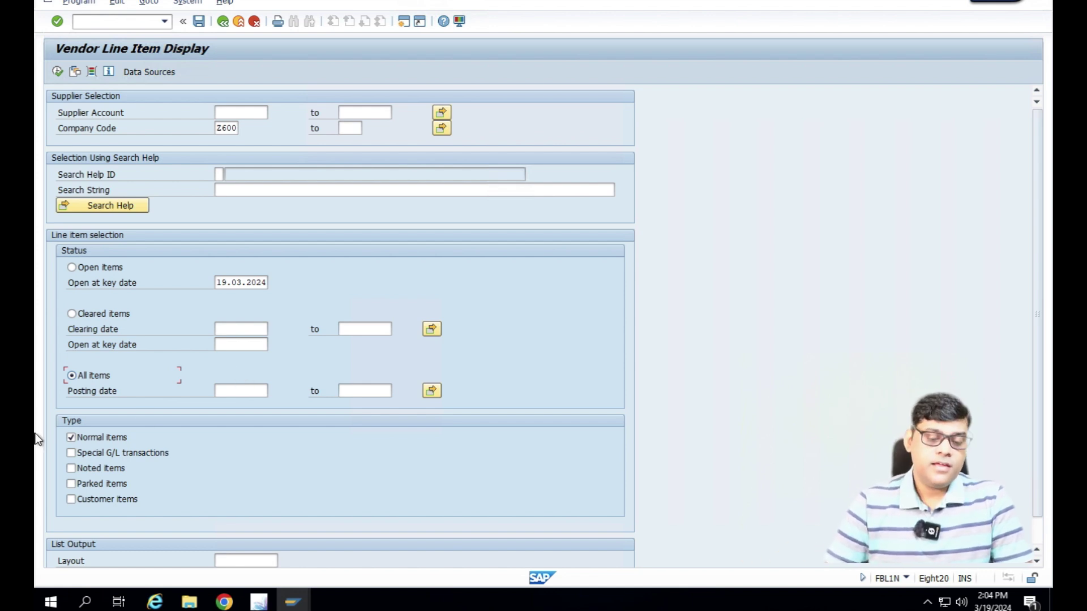
click(244, 389)
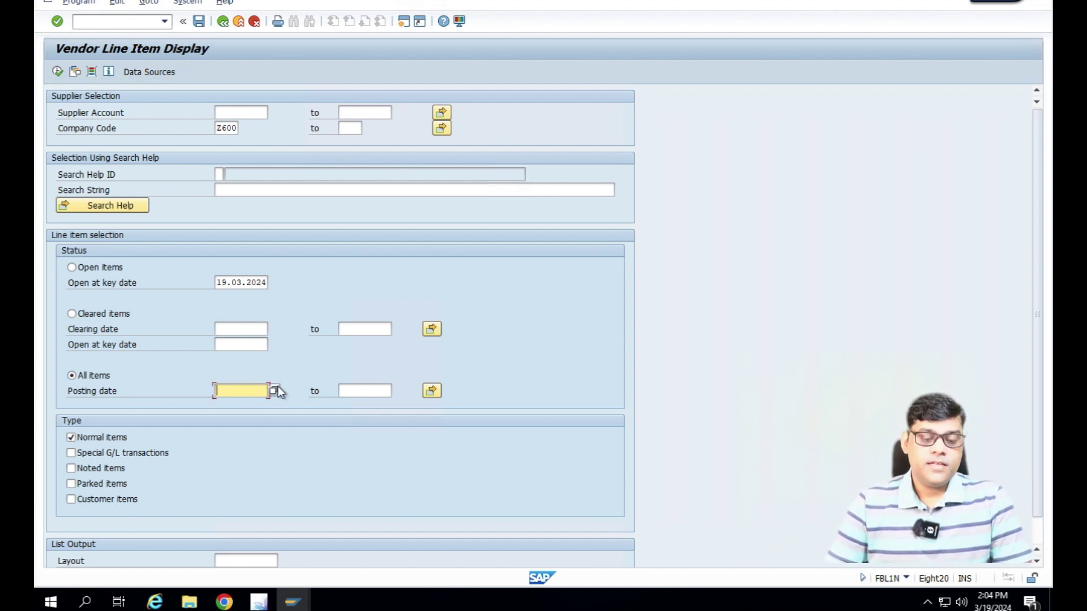
click(273, 391)
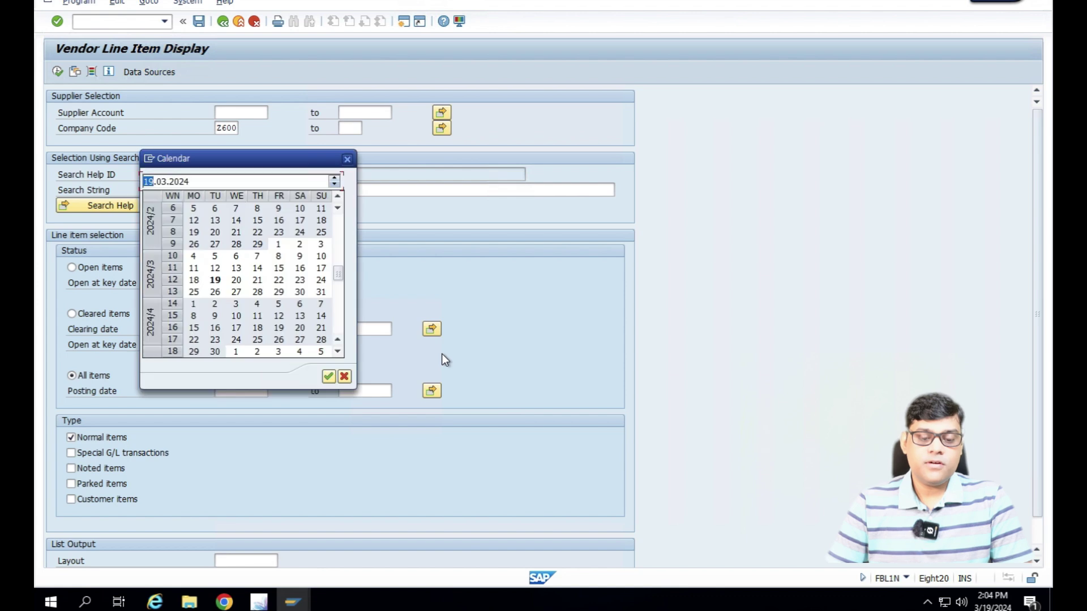
double_click(216, 282)
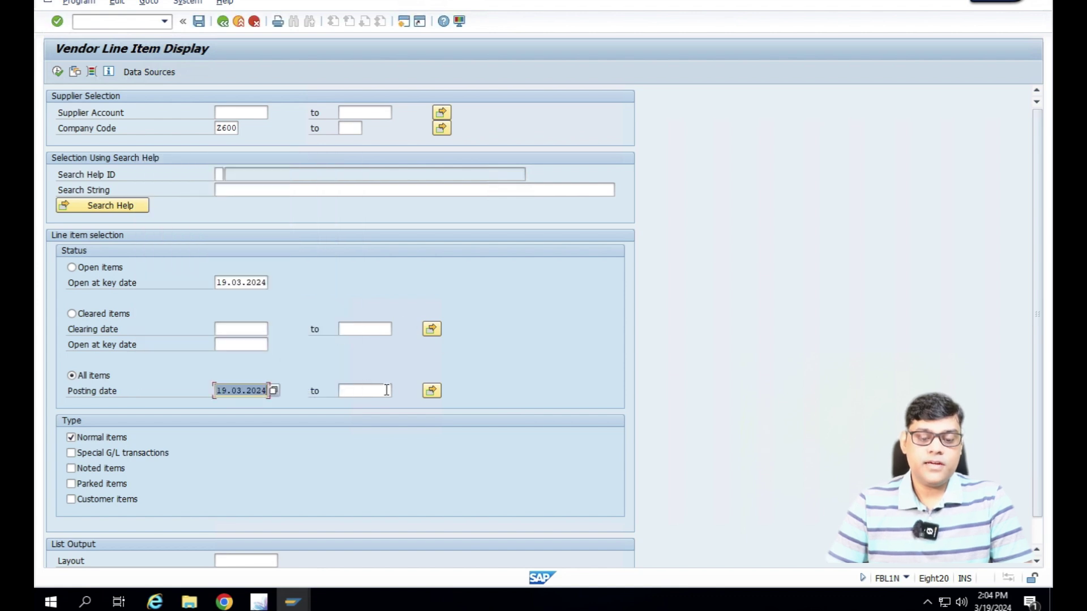
click(385, 391)
click(398, 389)
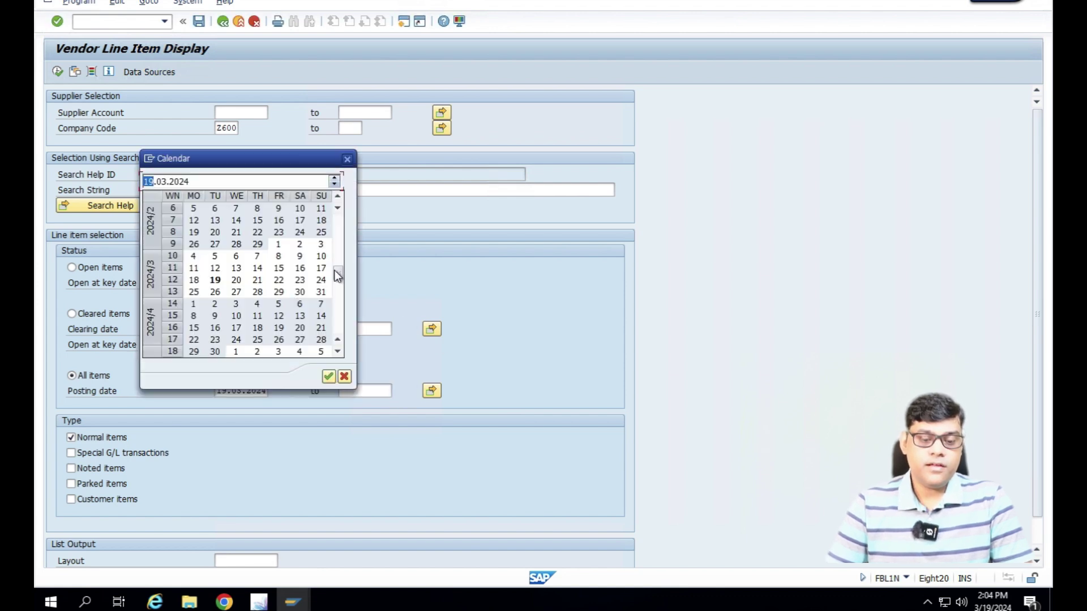
double_click(213, 279)
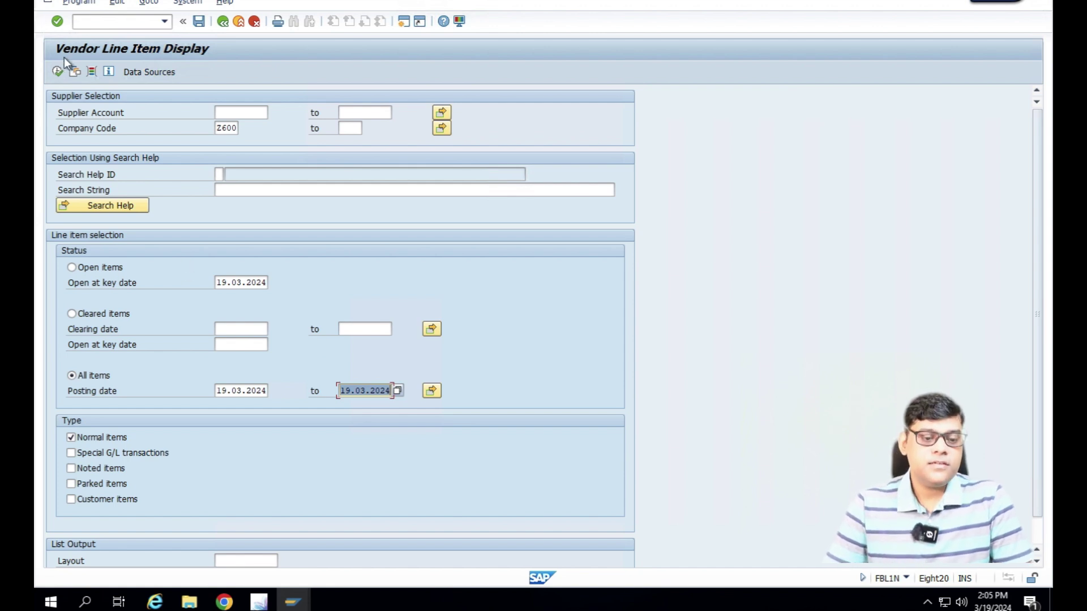
click(57, 71)
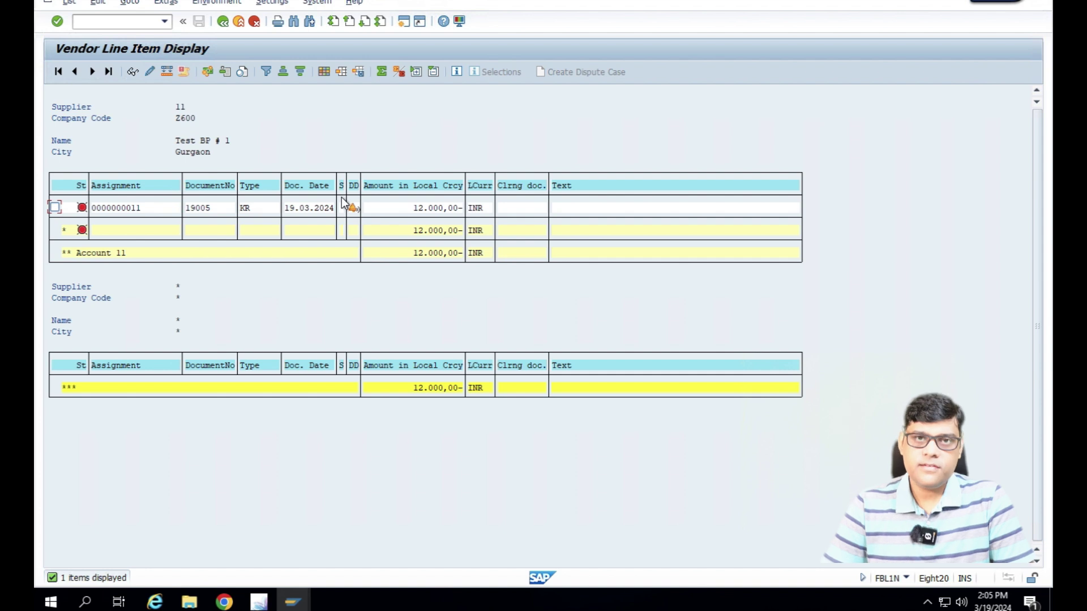
click(239, 22)
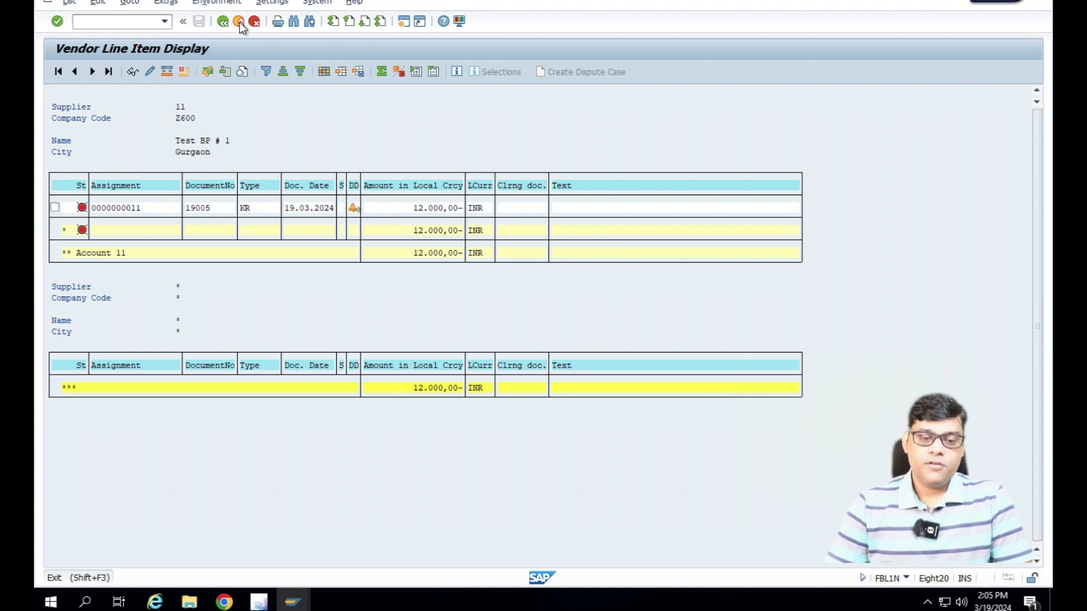
click(239, 22)
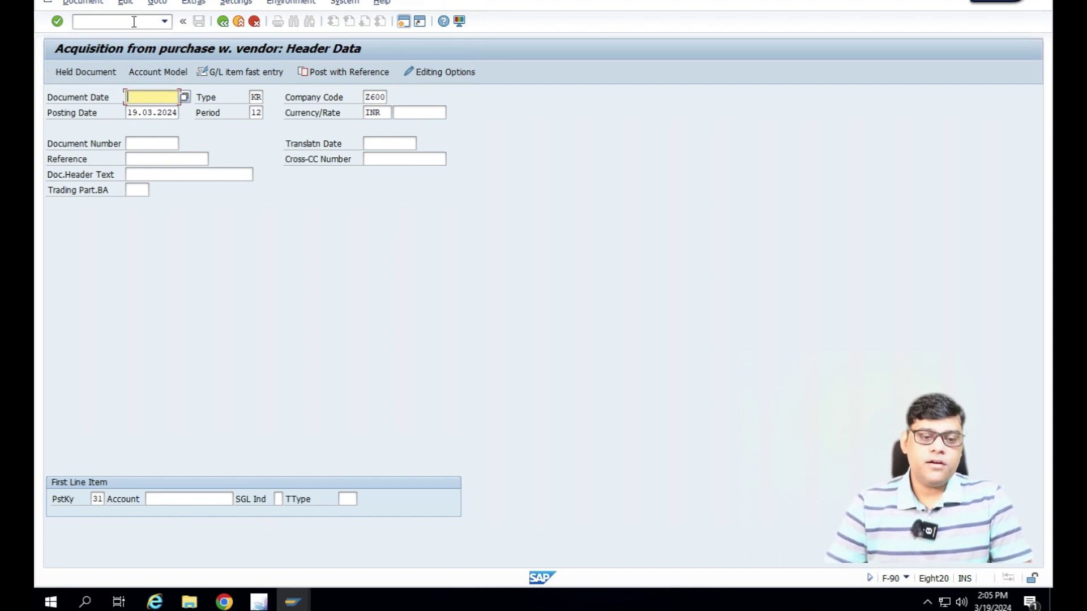
Leave the F-90 acquisition transaction with /n to return to SAP Easy Access
click(169, 22)
text(/n)
key(Return)
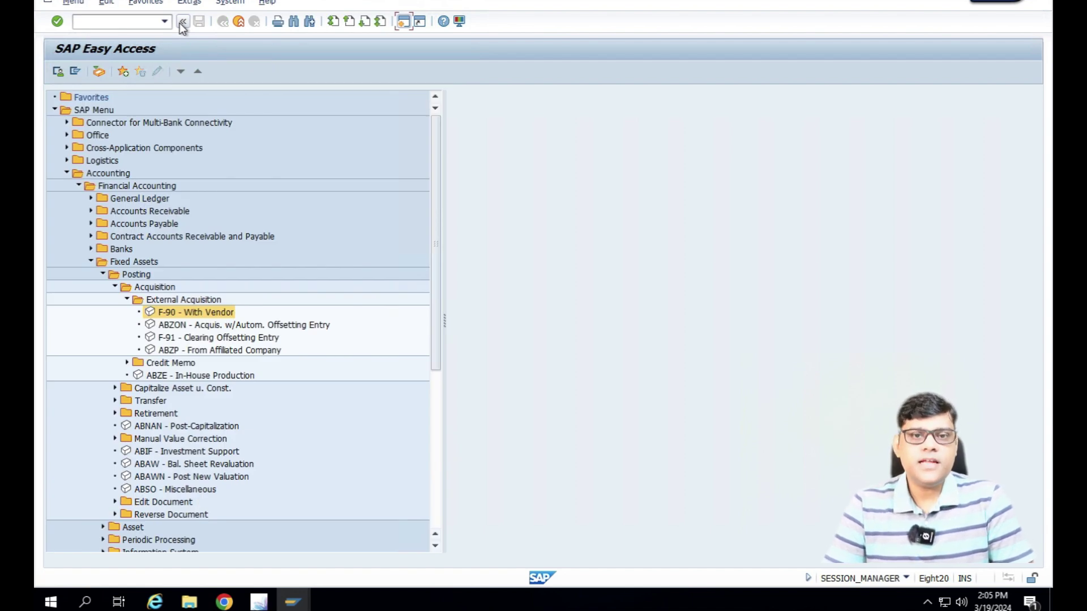
Start Asset Explorer (AW01N) from the Fixed Assets Asset folder for asset 1004 and dismiss its message list
click(128, 299)
click(115, 287)
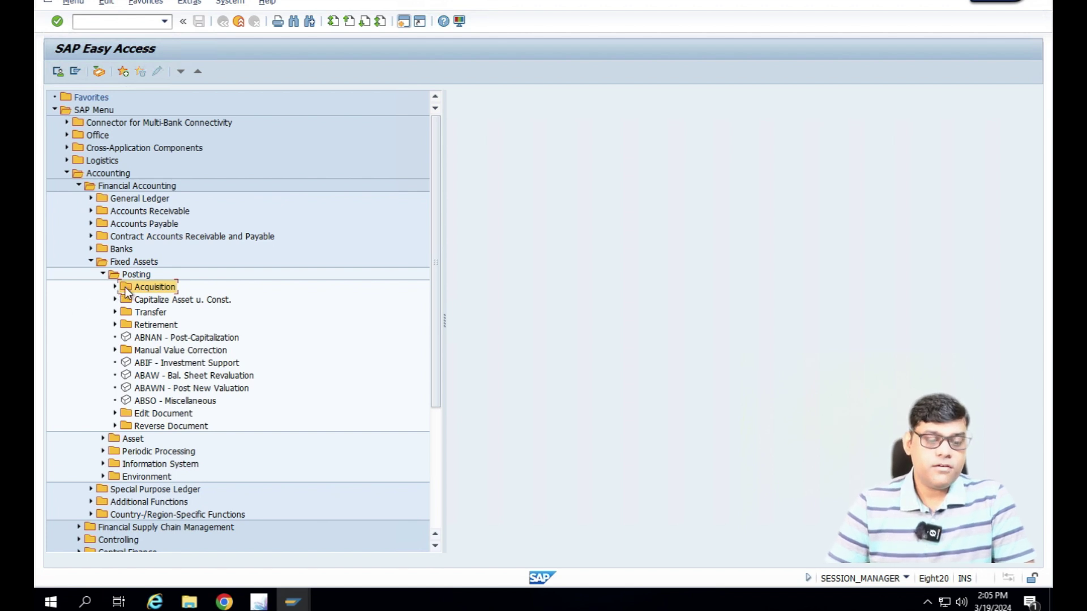
click(103, 275)
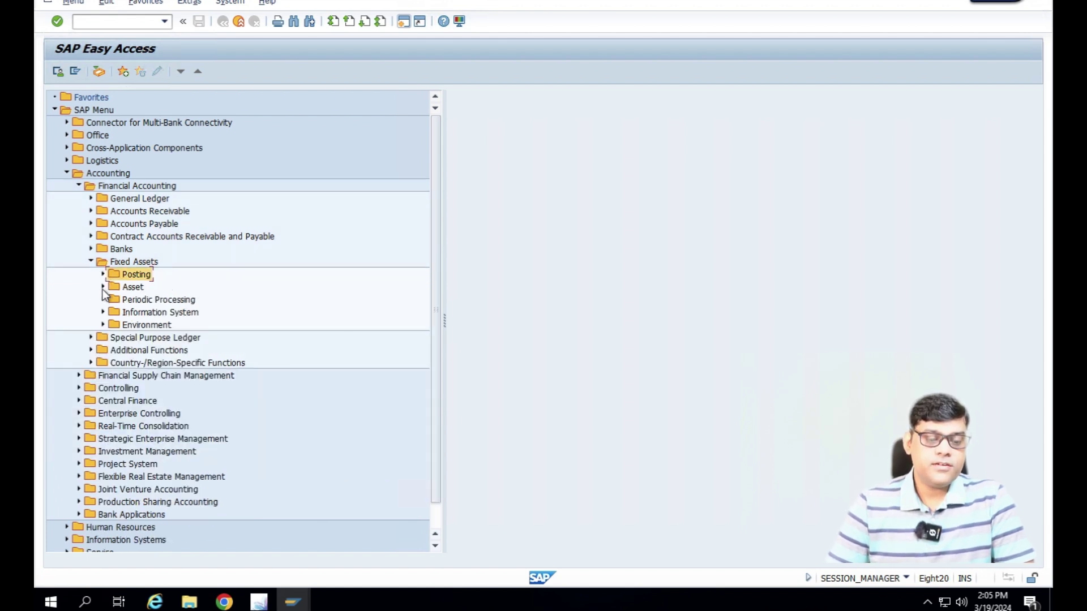
click(103, 287)
click(184, 338)
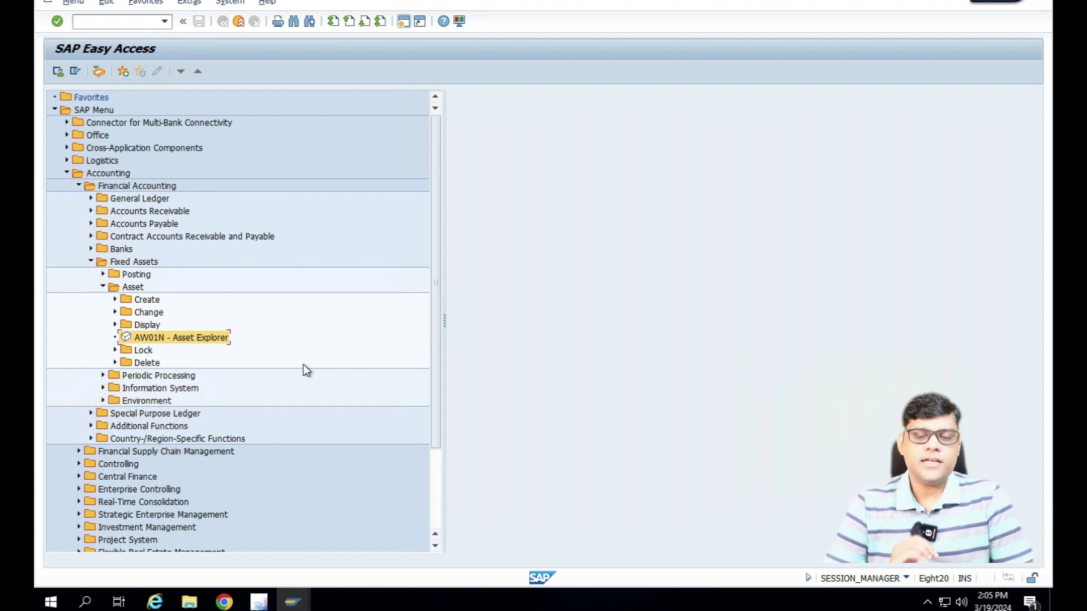
double_click(187, 339)
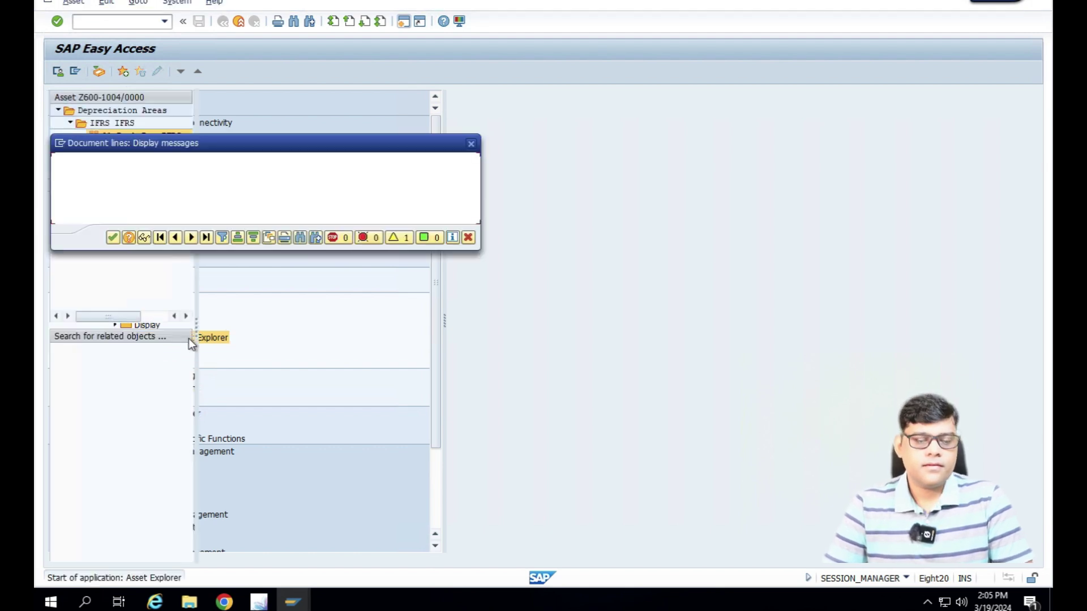
click(113, 237)
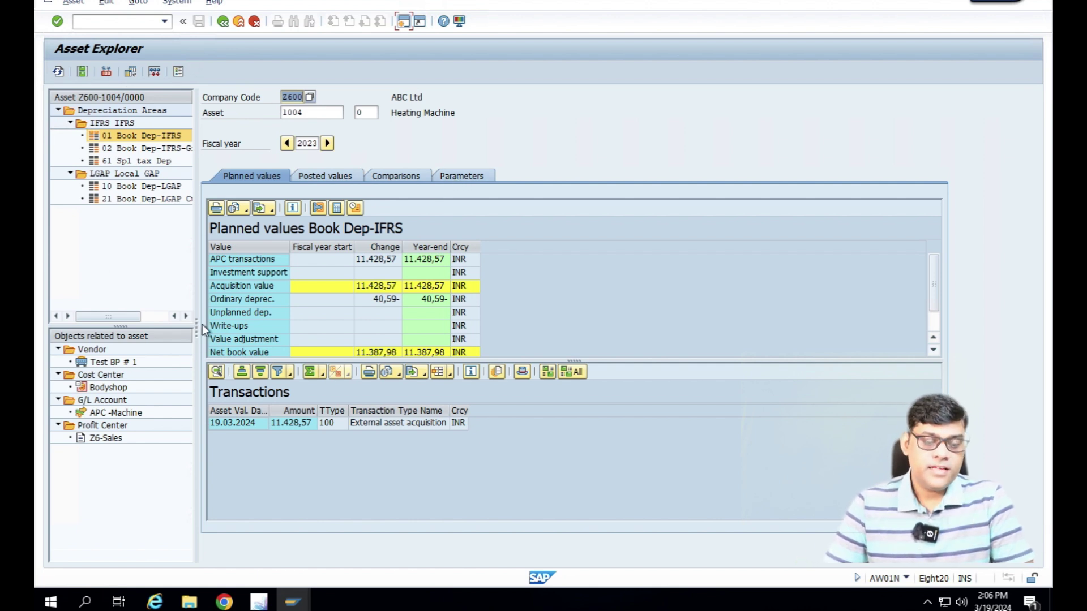
Examine the posted values and the 2023-2038 comparison for depreciation area 01 Book Dep-IFRS of asset 1004
drag(199, 325, 248, 326)
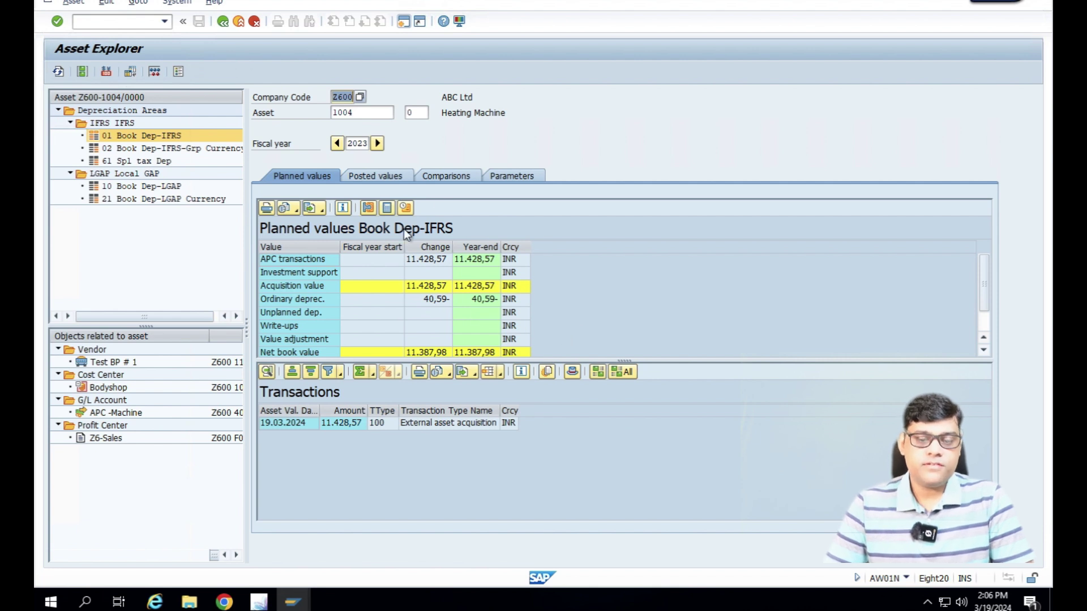
click(376, 176)
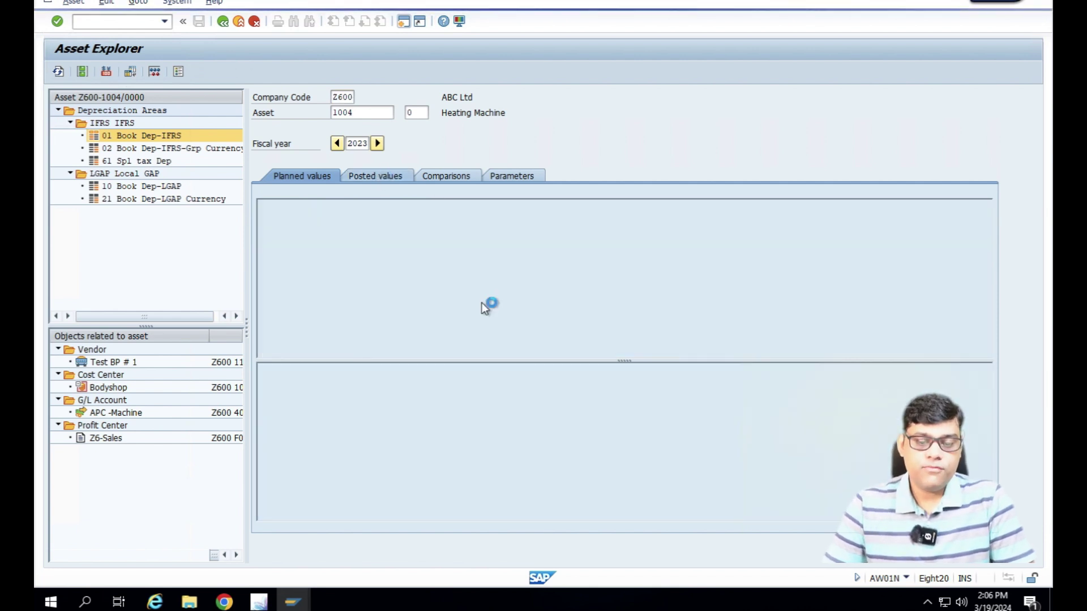
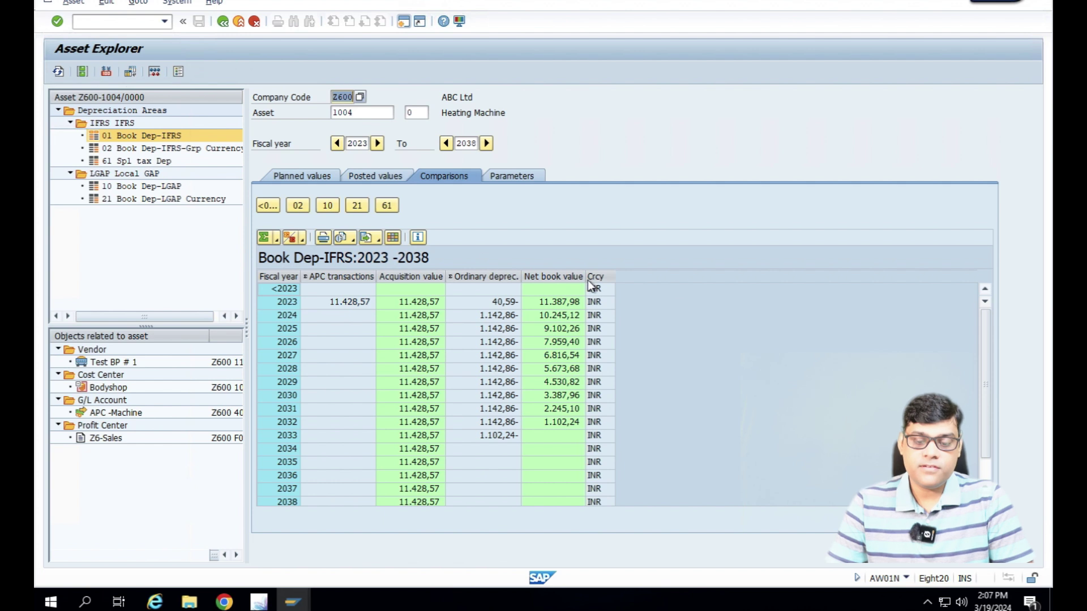
click(514, 303)
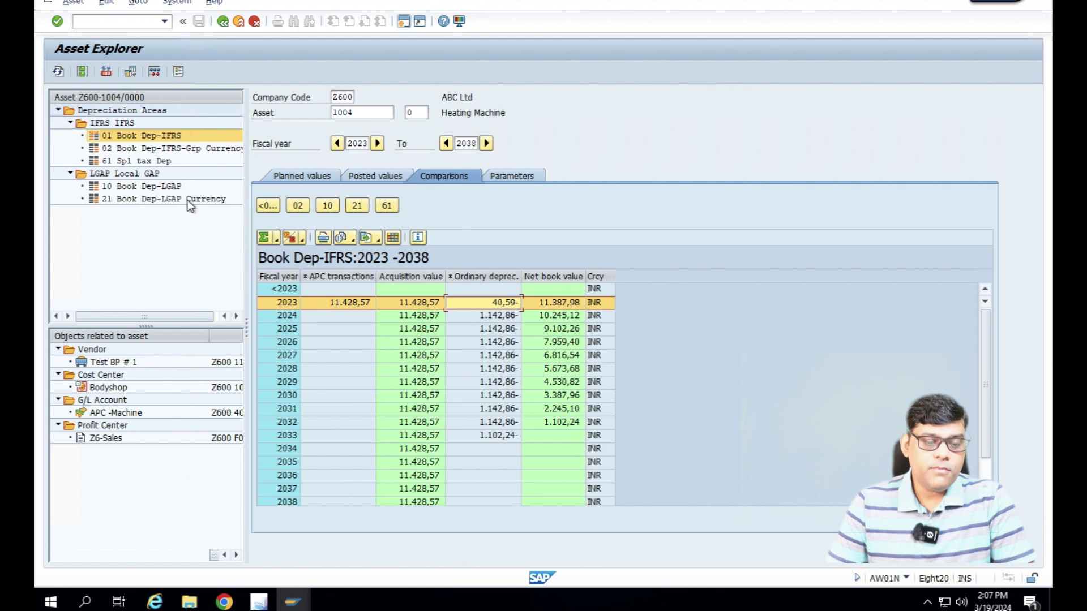
Compare the yearly depreciation of areas 10 Book Dep-LGAP and 61 Spl tax Dep, and return to 01 Book Dep-IFRS
click(163, 185)
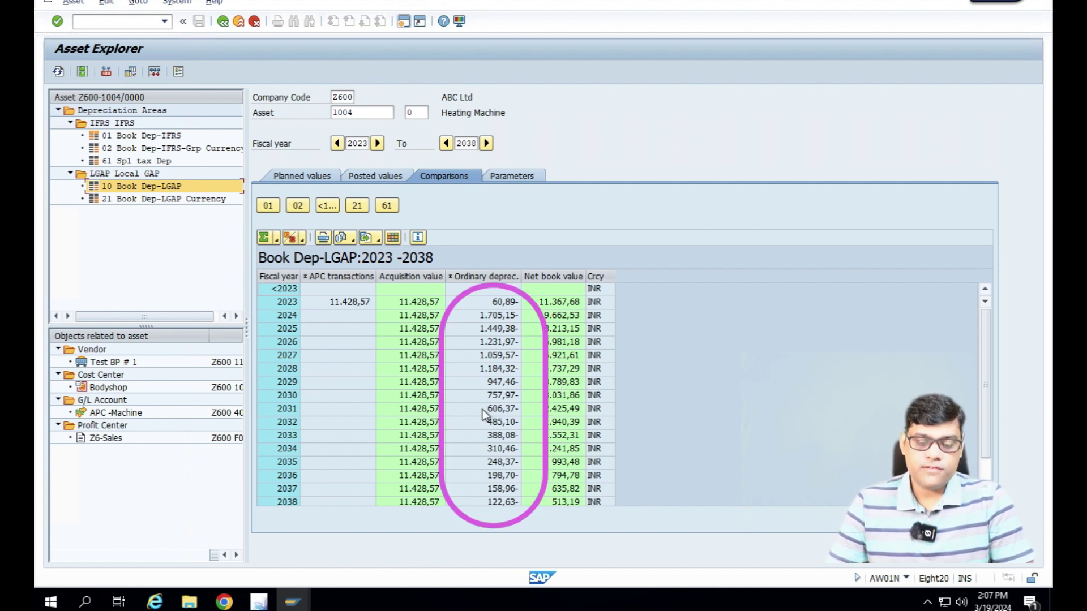
click(226, 161)
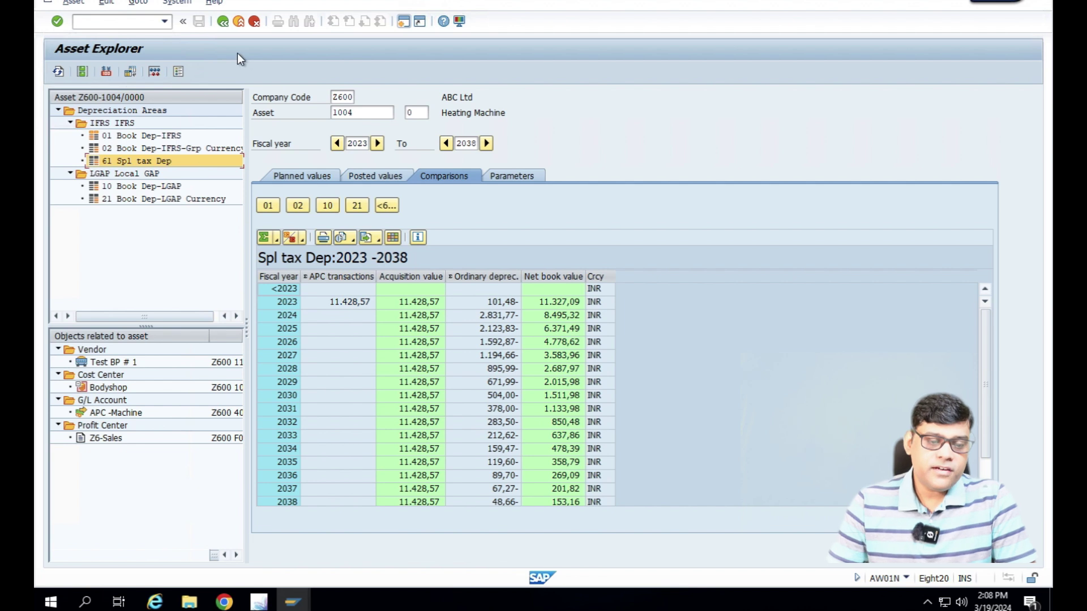
click(181, 134)
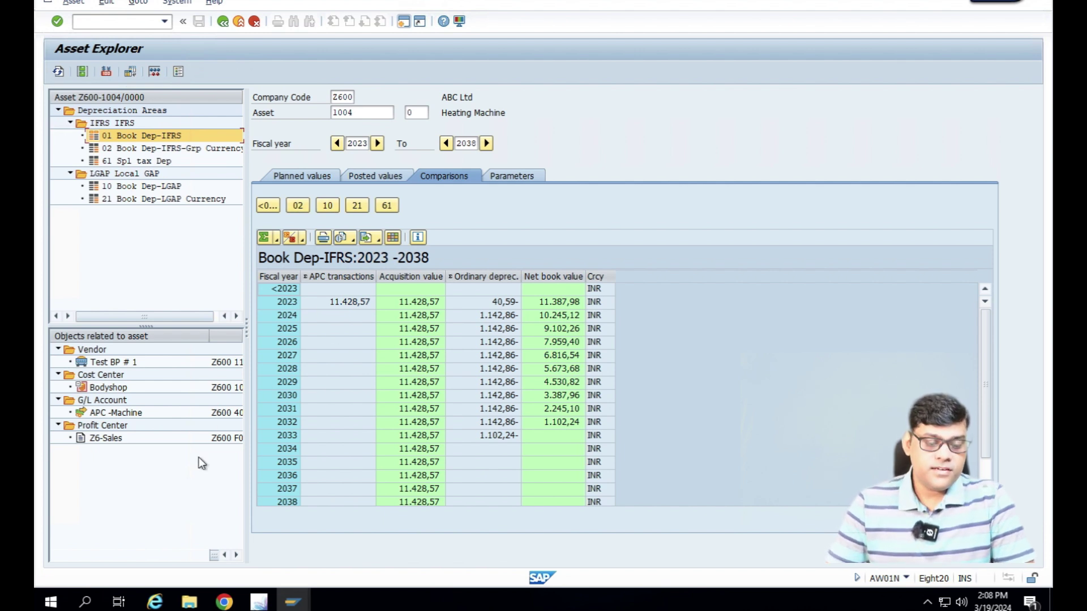
Look up the APC -Machine G/L account related to the asset, and open G/L line item display FAGLL03 in the other session
drag(246, 320, 313, 323)
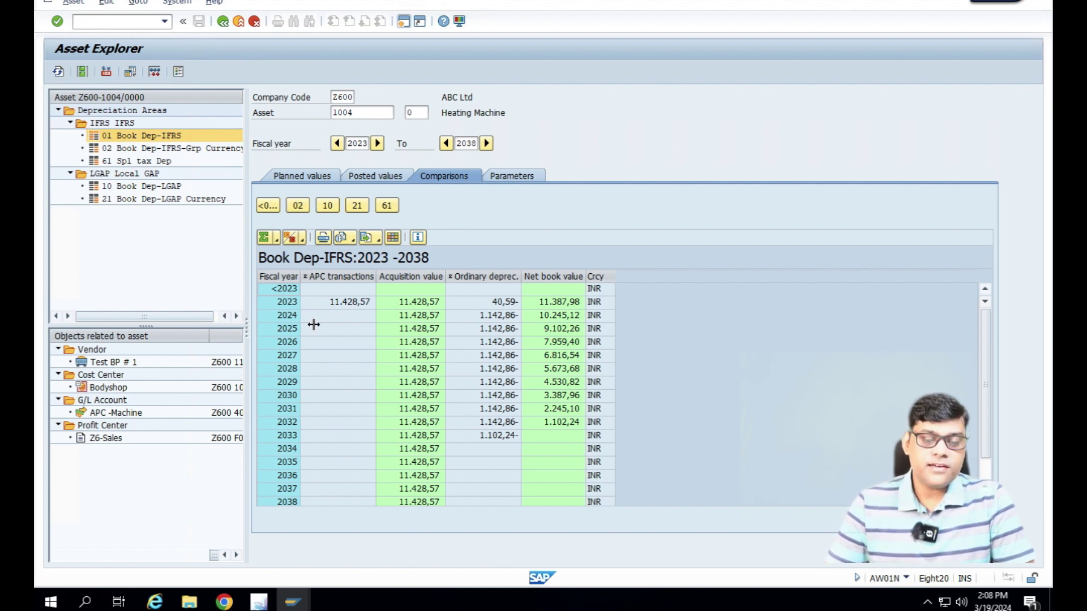
click(254, 413)
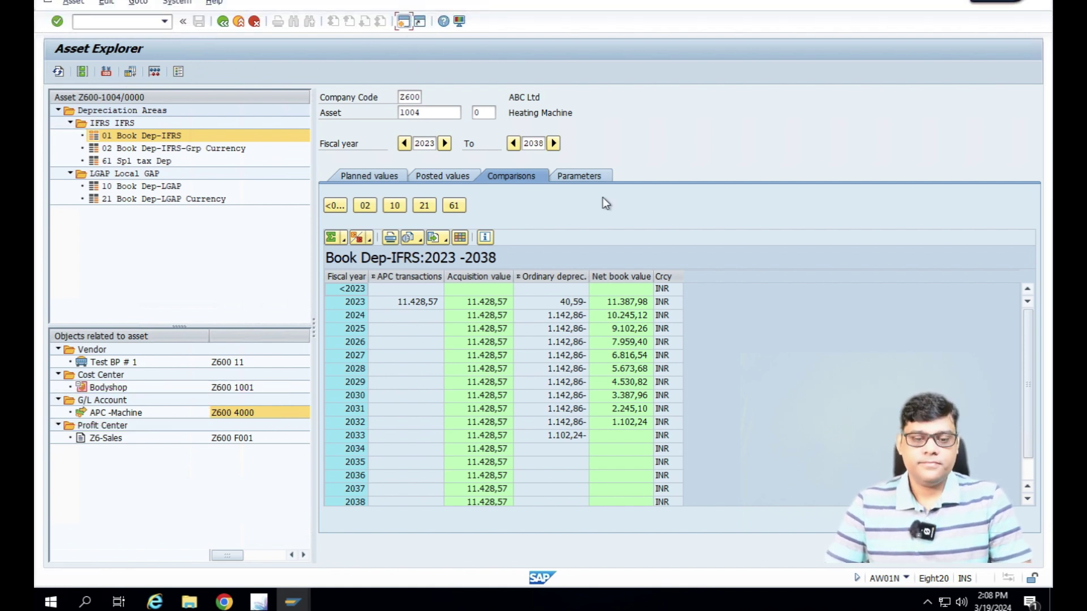
key(F3)
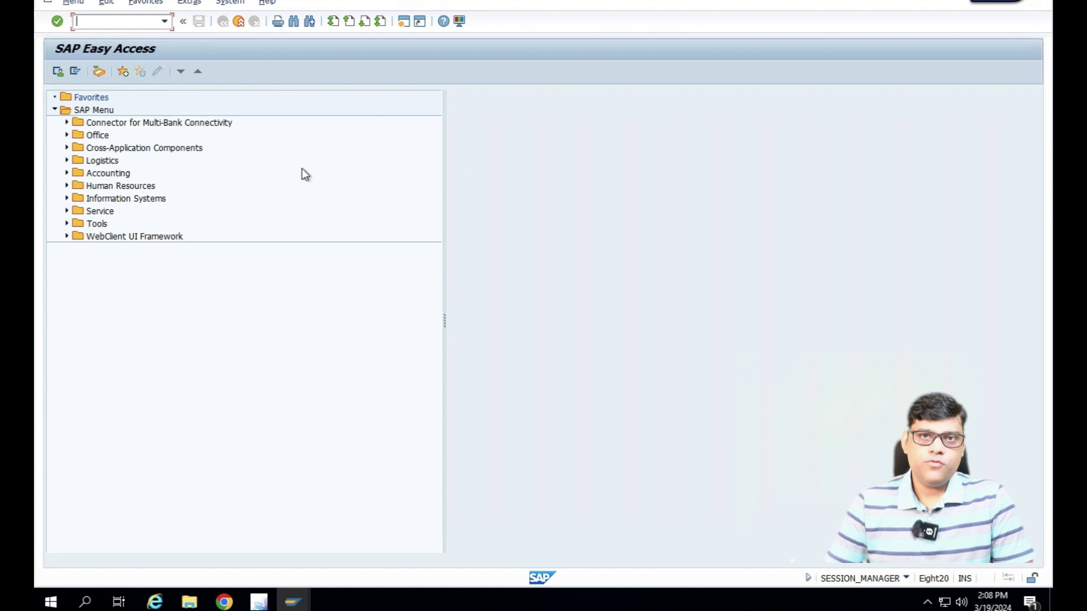
text(fagll03)
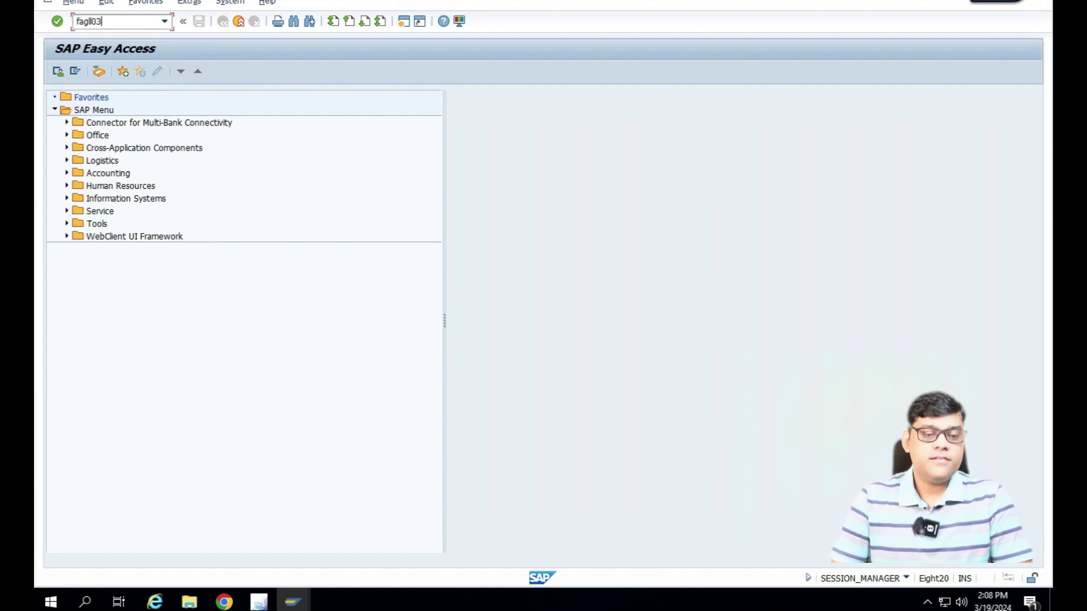
key(Return)
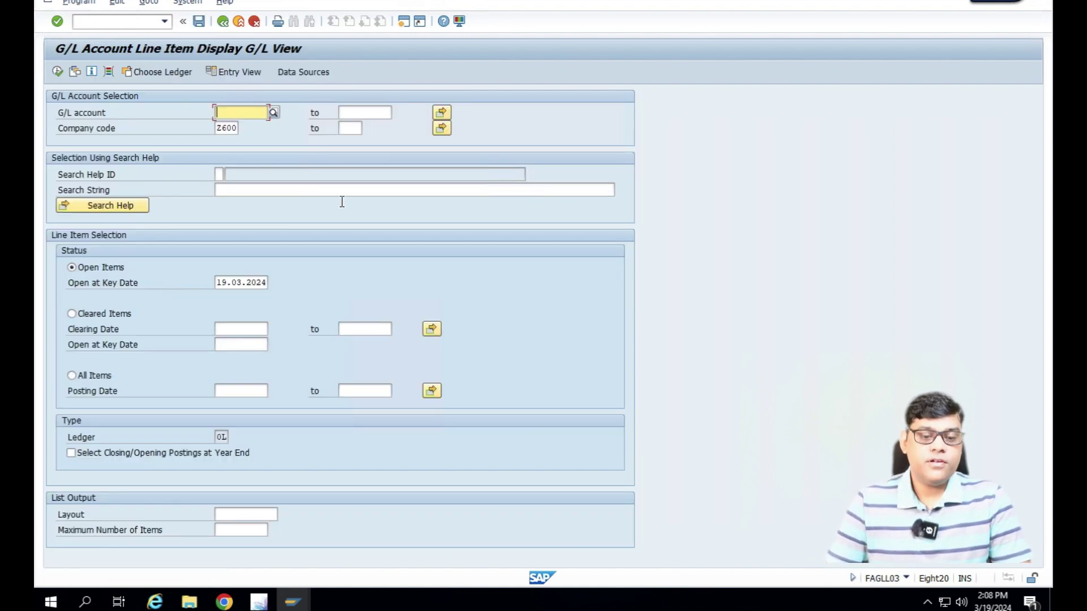
Enter G/L account 4000 for the line item selection and switch back to the Asset Explorer session
text(4000)
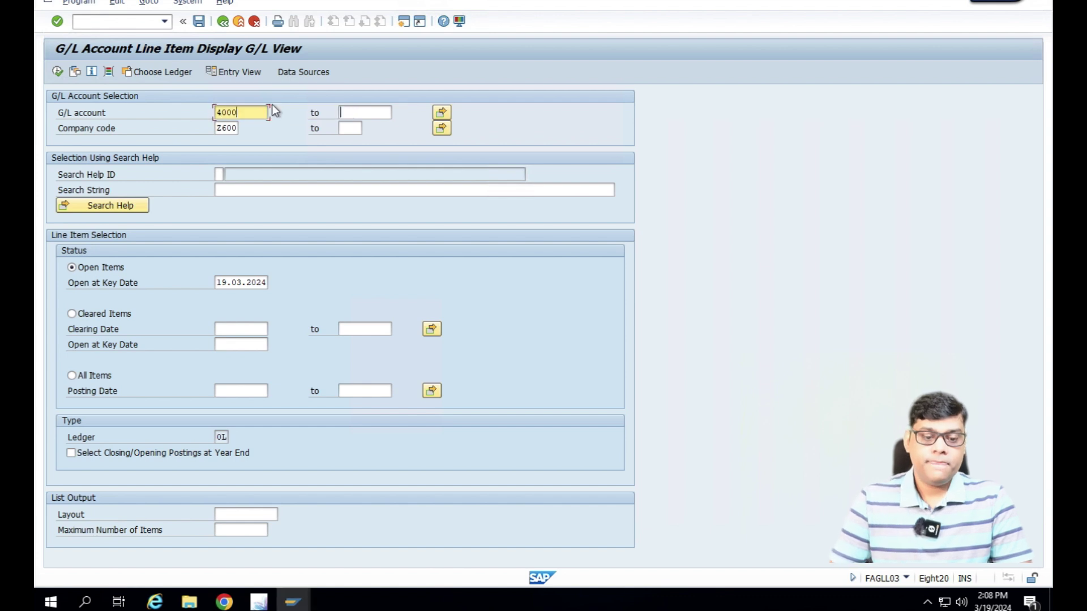
key(Return)
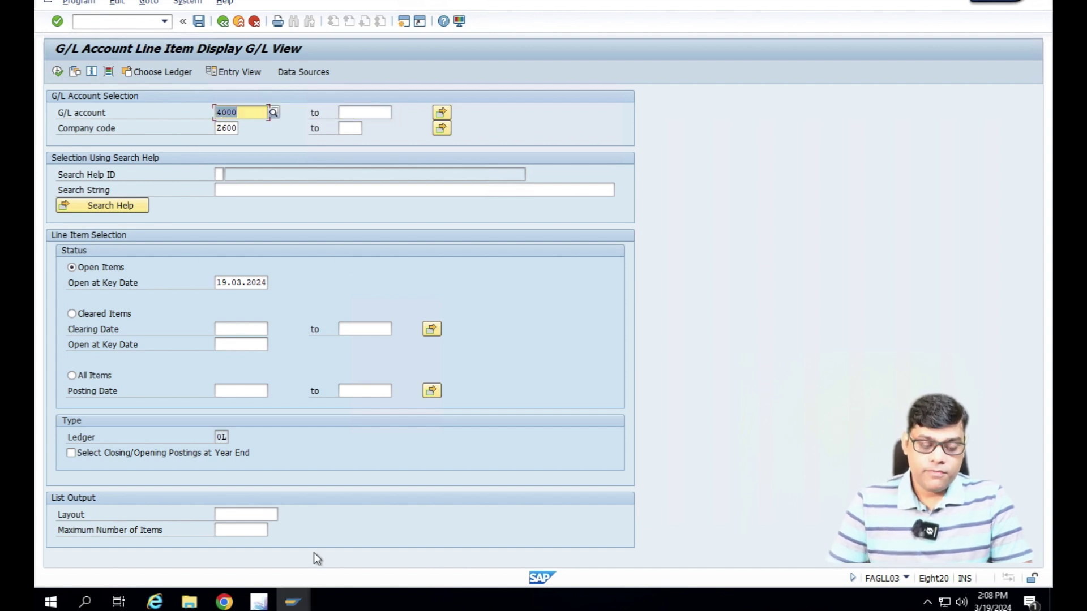
mouse_move(308, 606)
click(307, 552)
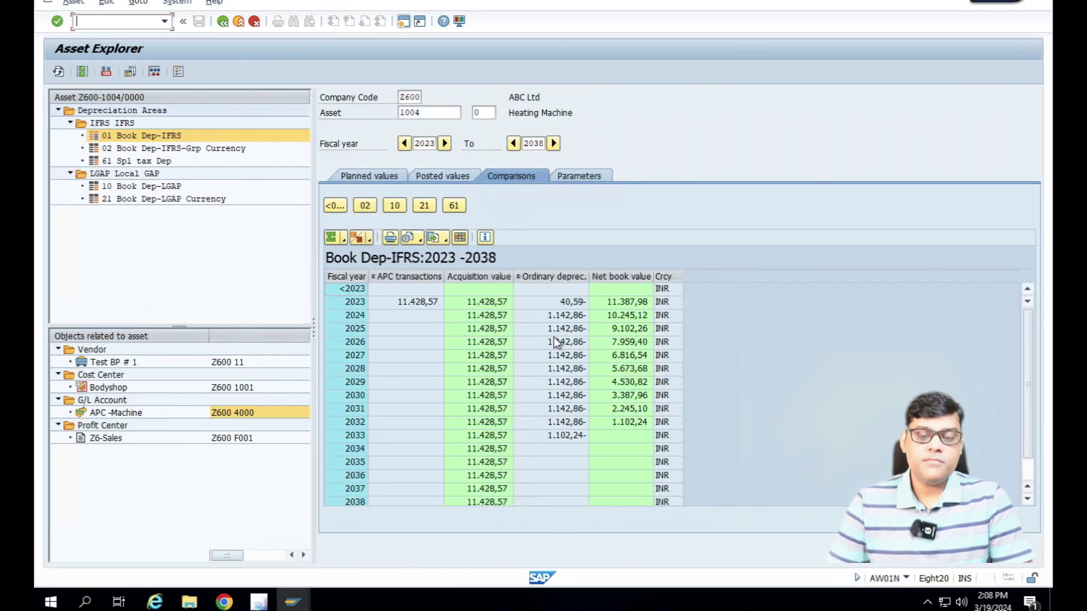
View the asset's planned values, and run the G/L line item display for account 4000 in company code Z600 with all items
click(374, 175)
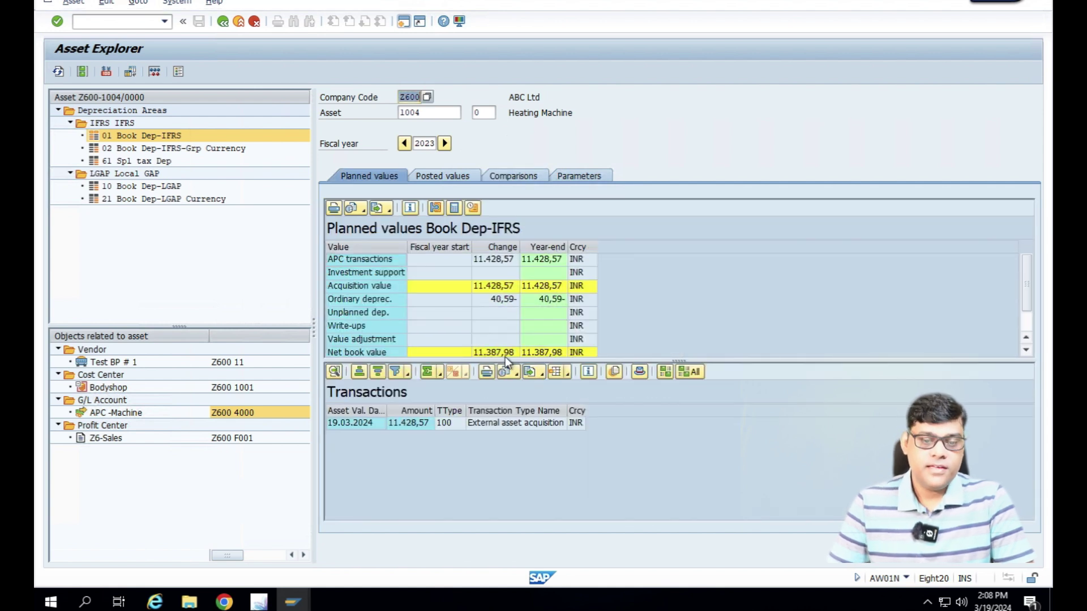
mouse_move(292, 602)
click(450, 540)
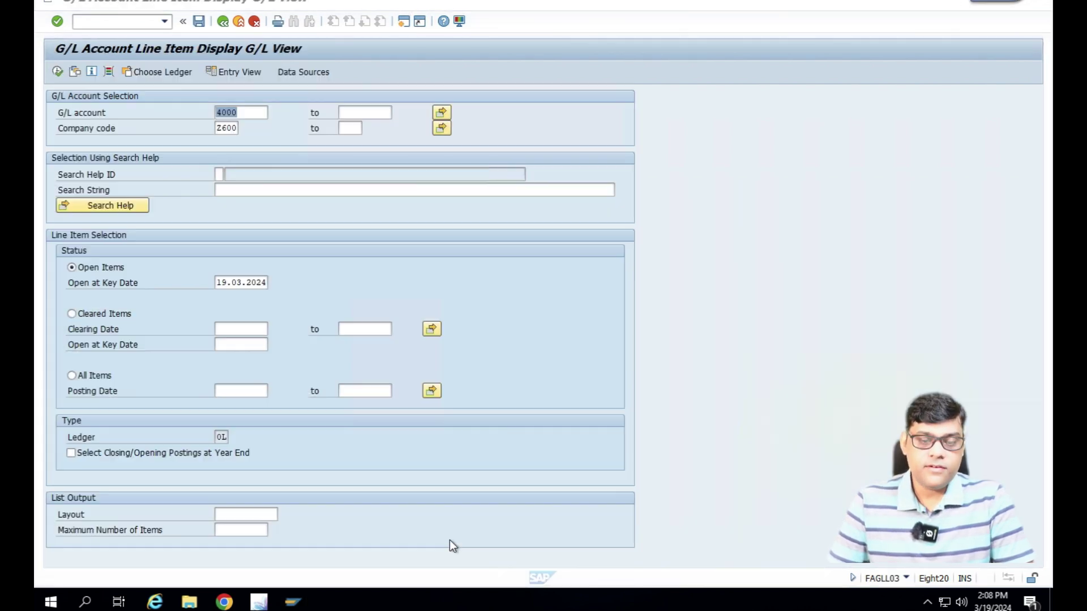
click(72, 375)
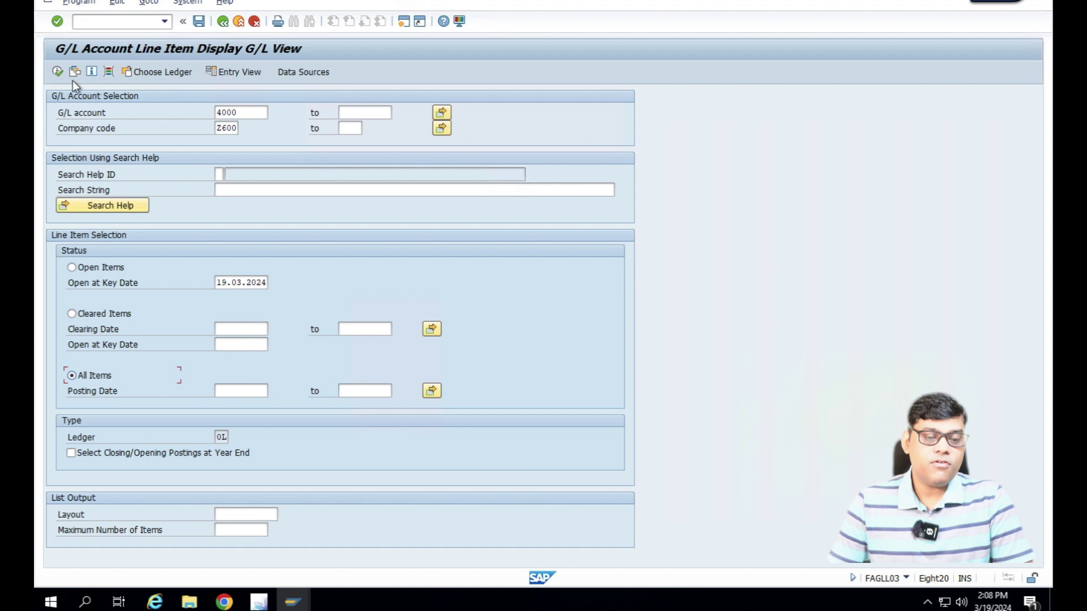
click(57, 72)
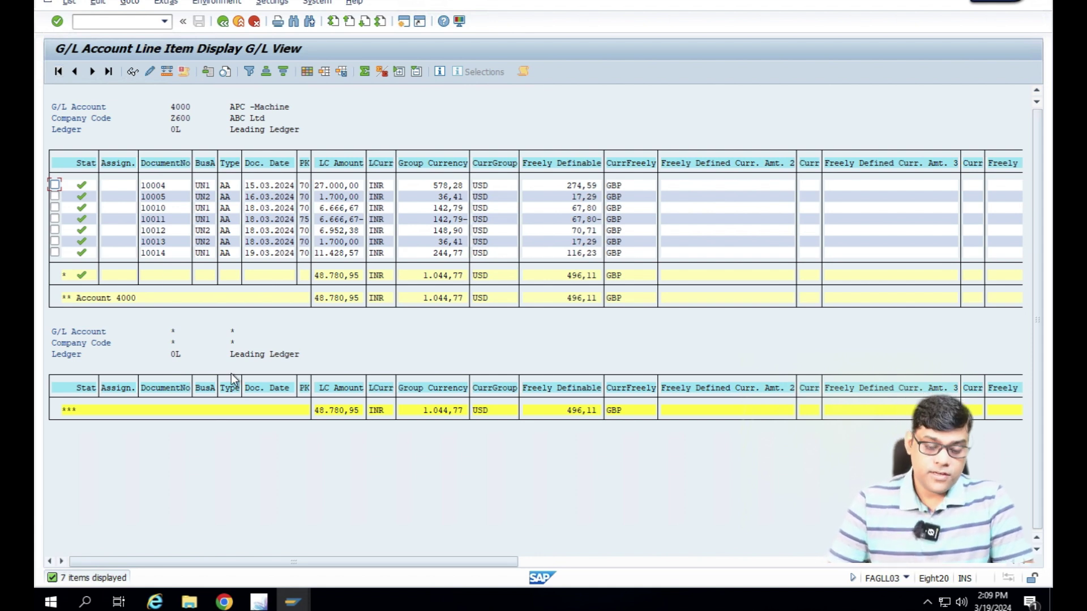
Compare the acquisition posting in the G/L line items with the asset's planned values and transactions, and return to Asset Explorer
mouse_move(292, 602)
click(304, 566)
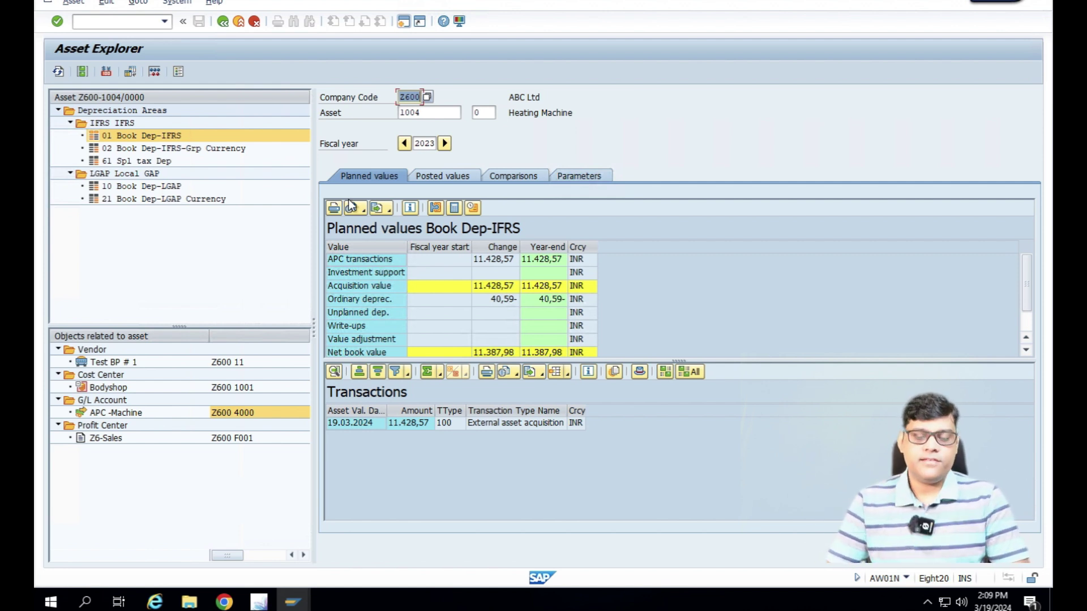
mouse_move(292, 602)
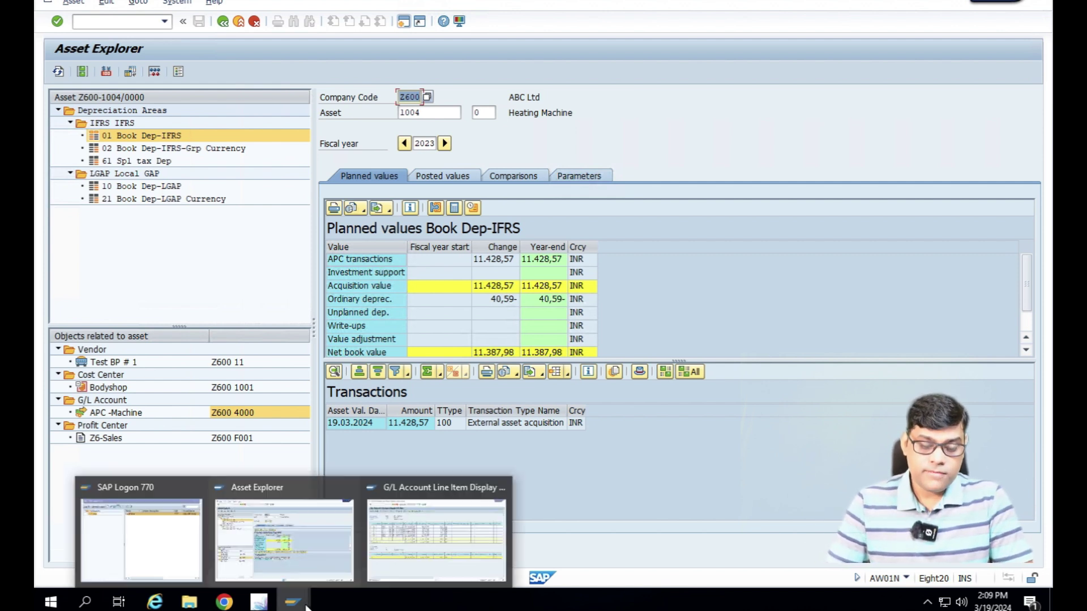
click(459, 526)
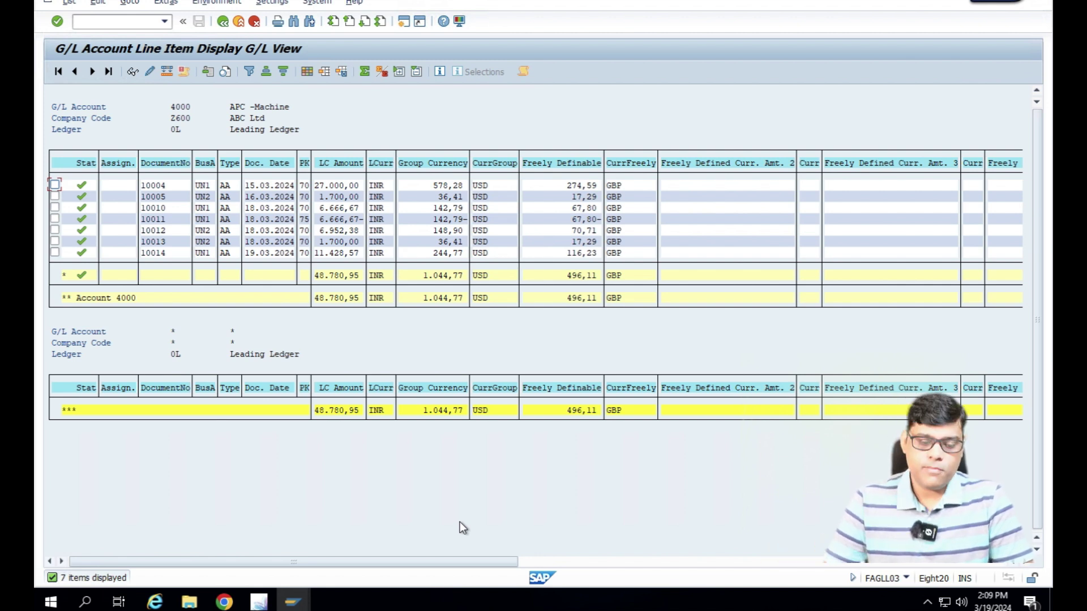
mouse_move(292, 601)
click(311, 530)
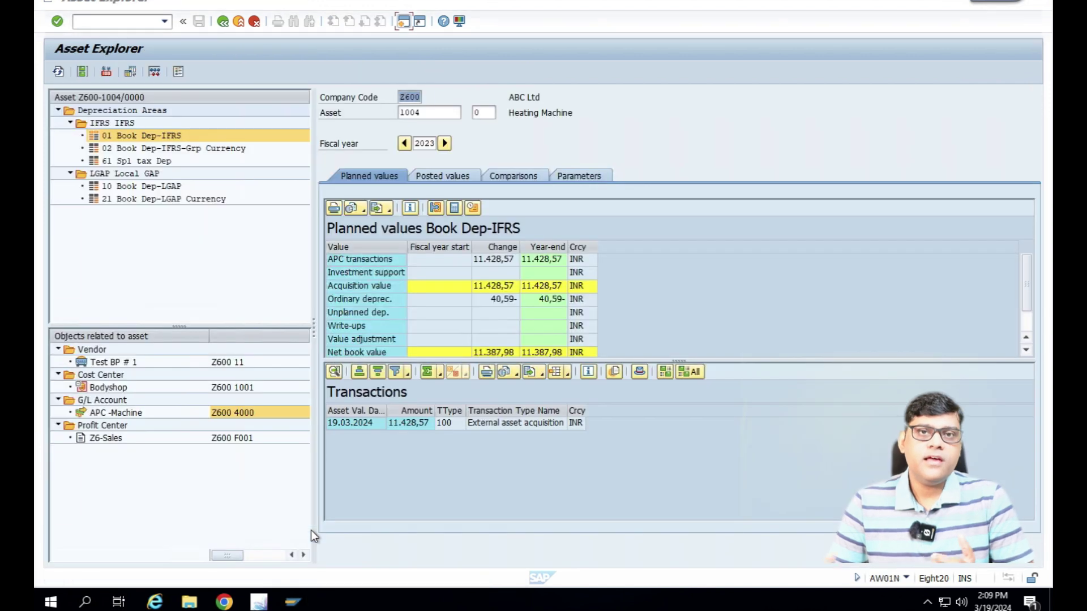